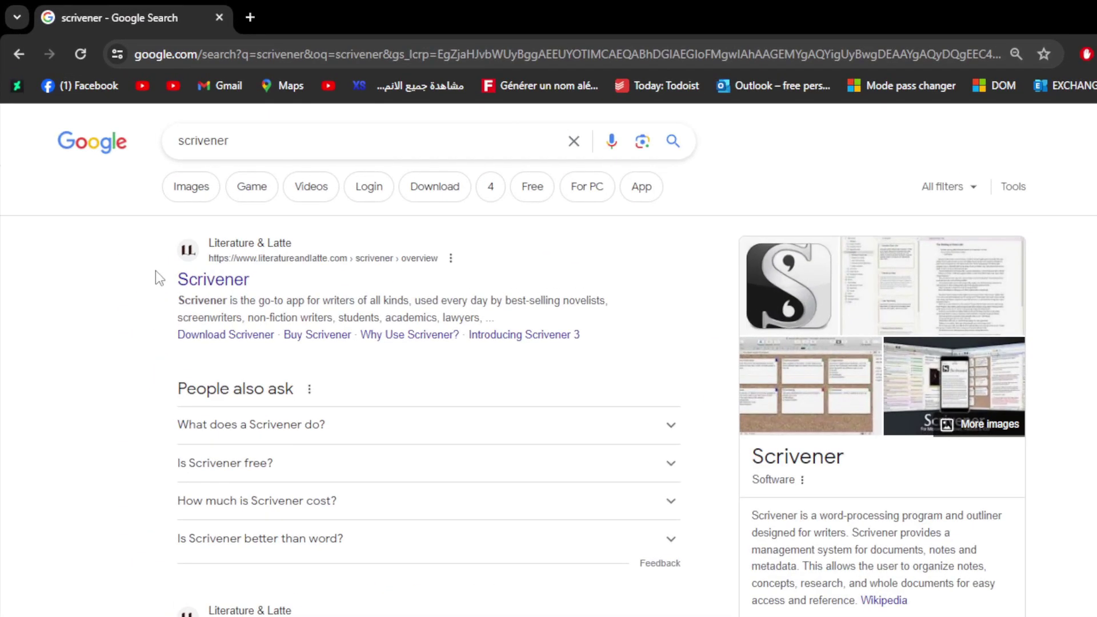
- Open the official Literature & Latte Scrivener page from the search results and look through it
{"action": "left_click", "coordinate": [195, 281]}
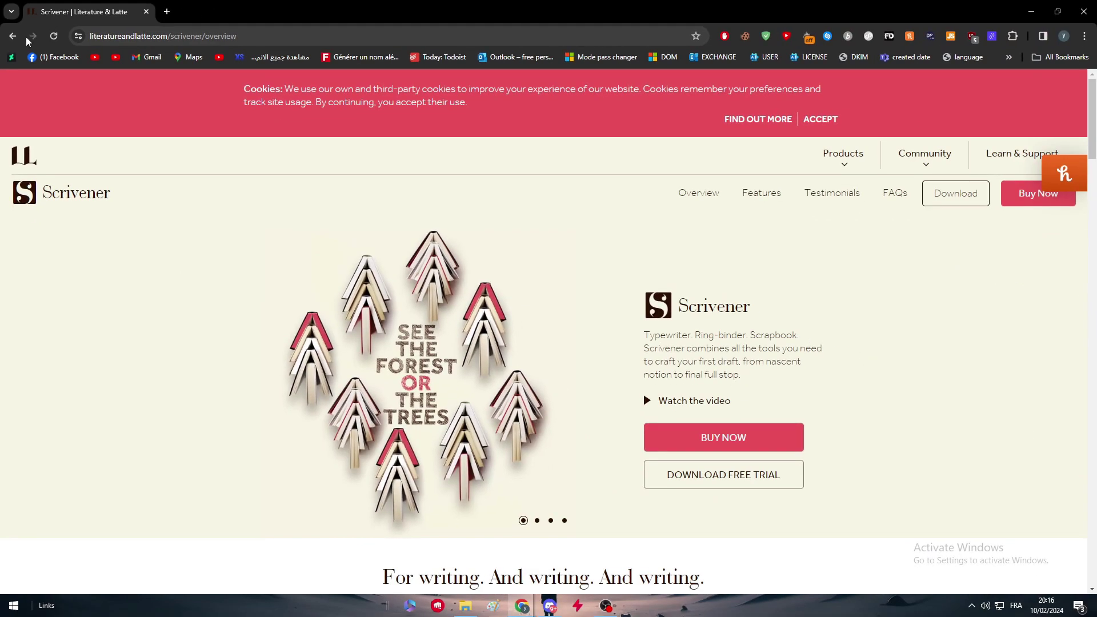
{"action": "scroll", "coordinate": [1038, 255], "scroll_direction": "down", "scroll_amount": 1}
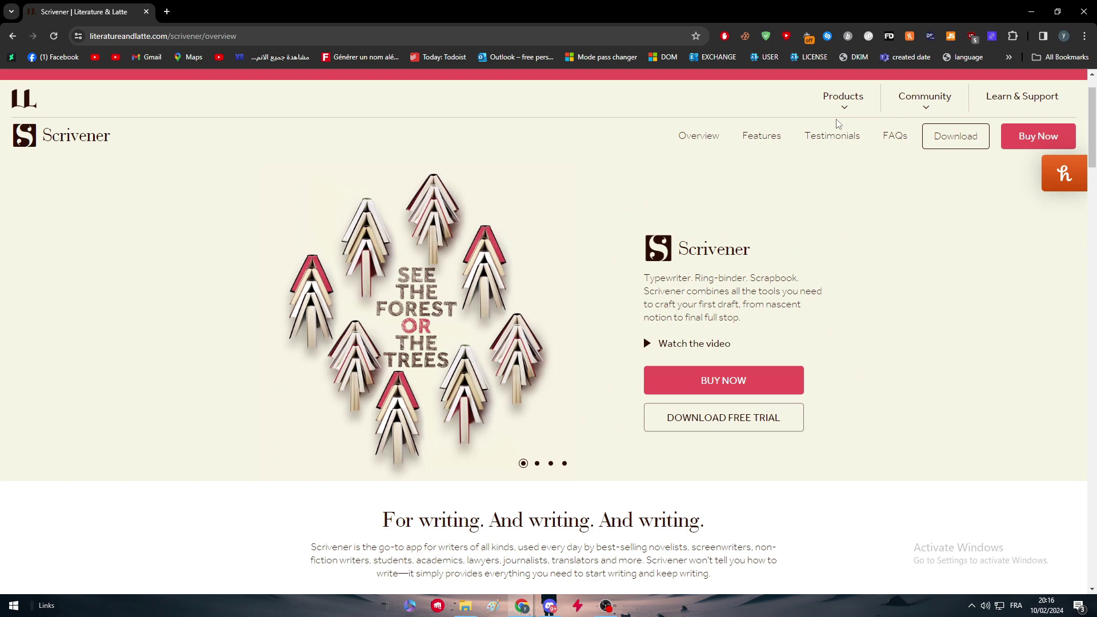
{"action": "scroll", "coordinate": [561, 331], "scroll_direction": "down", "scroll_amount": 2}
{"action": "scroll", "coordinate": [583, 348], "scroll_direction": "up", "scroll_amount": 2}
{"action": "scroll", "coordinate": [606, 350], "scroll_direction": "down", "scroll_amount": 2}
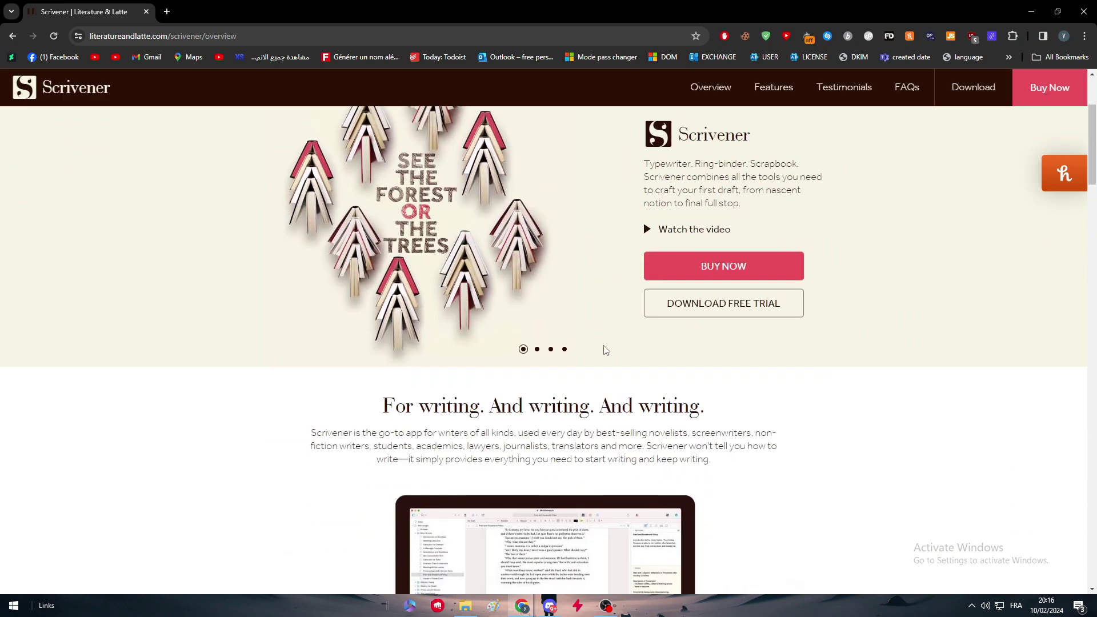
{"action": "scroll", "coordinate": [726, 335], "scroll_direction": "down", "scroll_amount": 2}
{"action": "scroll", "coordinate": [973, 210], "scroll_direction": "up", "scroll_amount": 5}
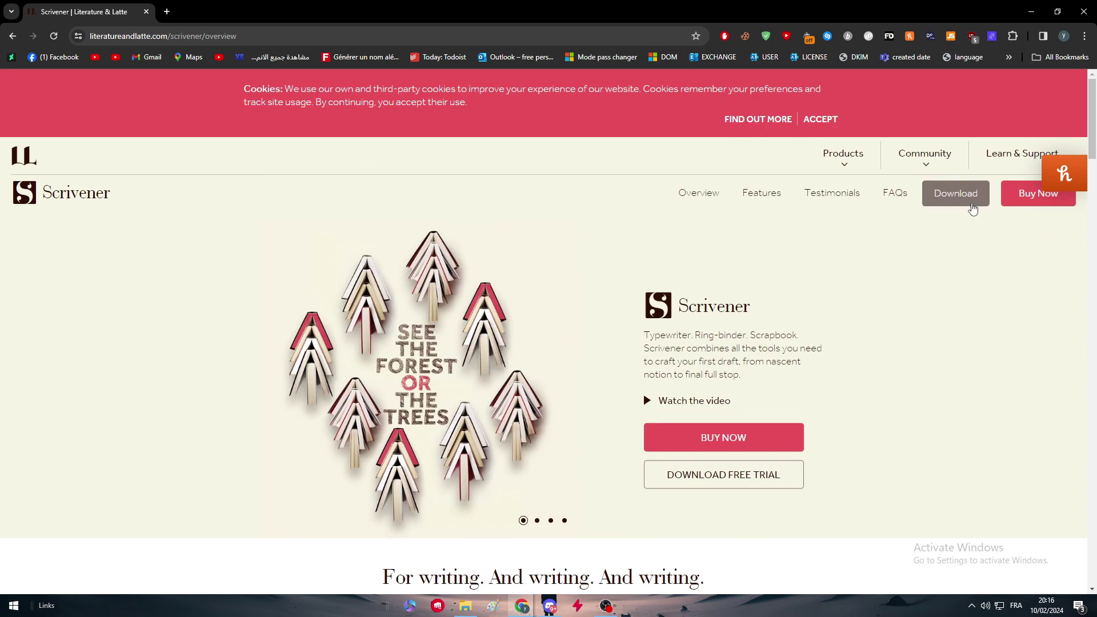
- Download the Windows installer, Scrivener-installer.exe, from the Download Scrivener page
{"action": "left_click", "coordinate": [948, 201]}
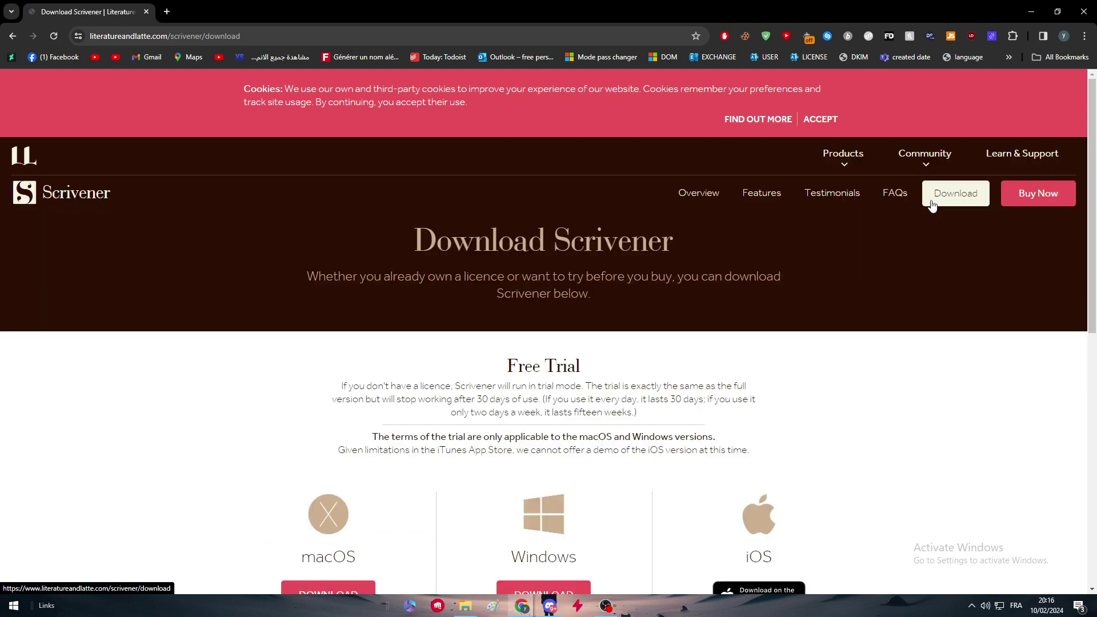
{"action": "scroll", "coordinate": [629, 286], "scroll_direction": "down", "scroll_amount": 3}
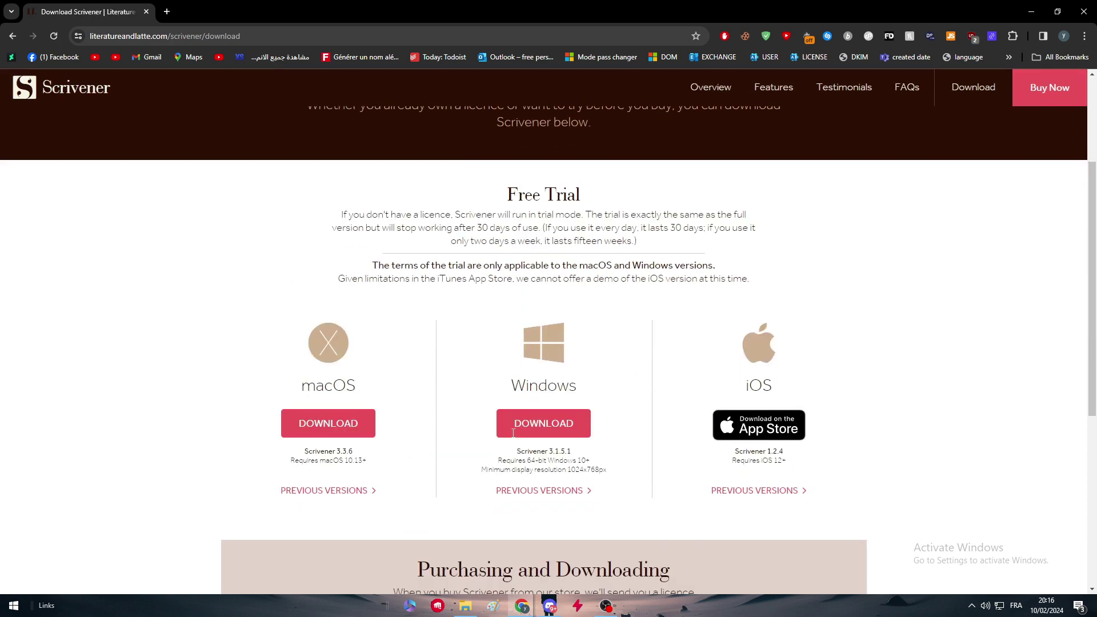
{"action": "left_click", "coordinate": [513, 433]}
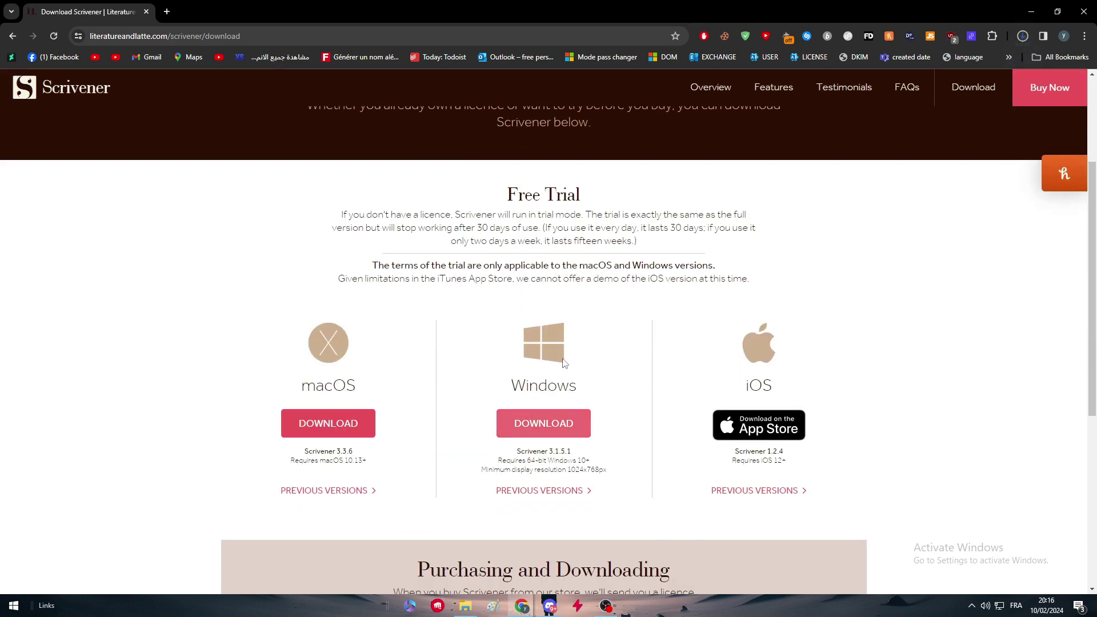
- Watch Chrome's downloads until Scrivener-installer.exe completes at 176 MB
{"action": "left_click", "coordinate": [1023, 36]}
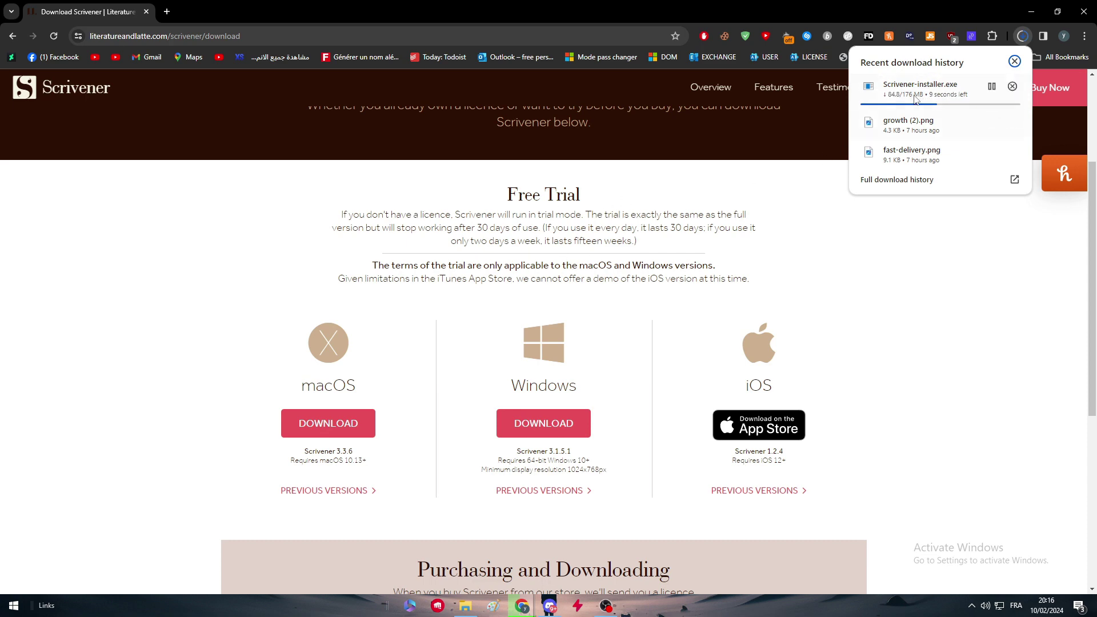
{"action": "scroll", "coordinate": [698, 212], "scroll_direction": "down", "scroll_amount": 4}
{"action": "scroll", "coordinate": [697, 217], "scroll_direction": "down", "scroll_amount": 2}
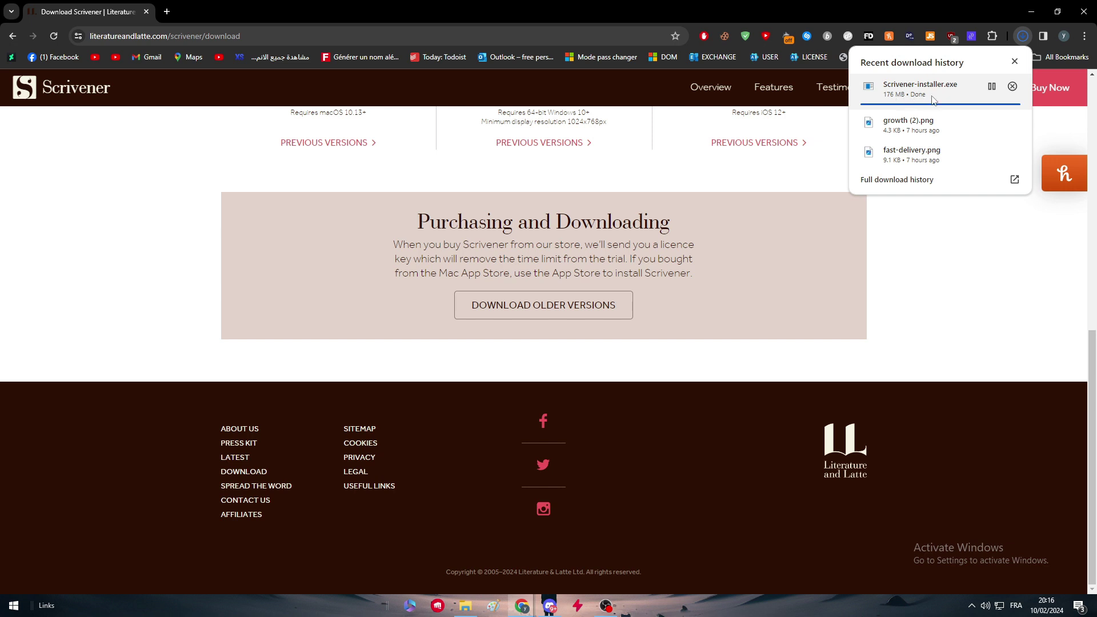
- Run Scrivener-installer.exe, accept the licence and install Scrivener v3.1.5.1
{"action": "left_click", "coordinate": [900, 88]}
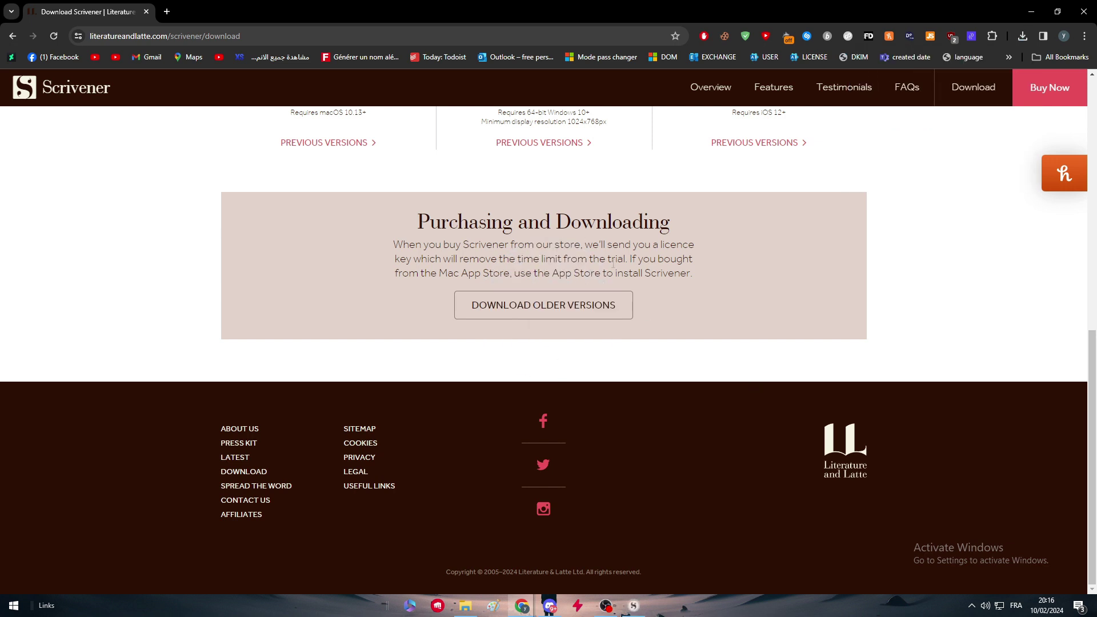
{"action": "left_click", "coordinate": [634, 606]}
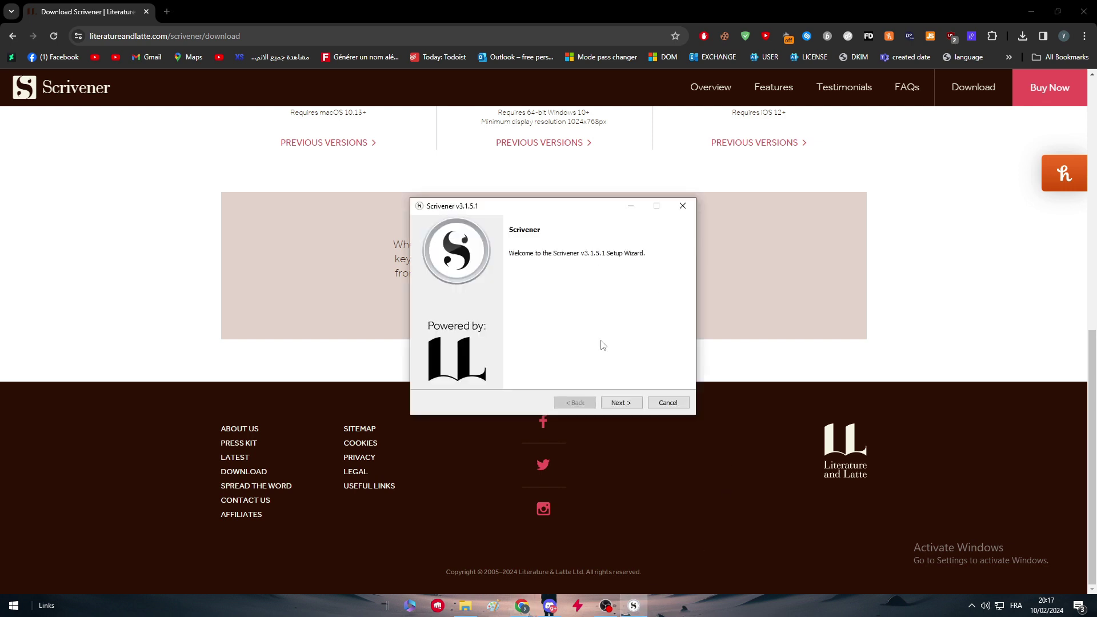
{"action": "left_click", "coordinate": [621, 403]}
{"action": "left_click", "coordinate": [553, 375]}
{"action": "left_click", "coordinate": [620, 403]}
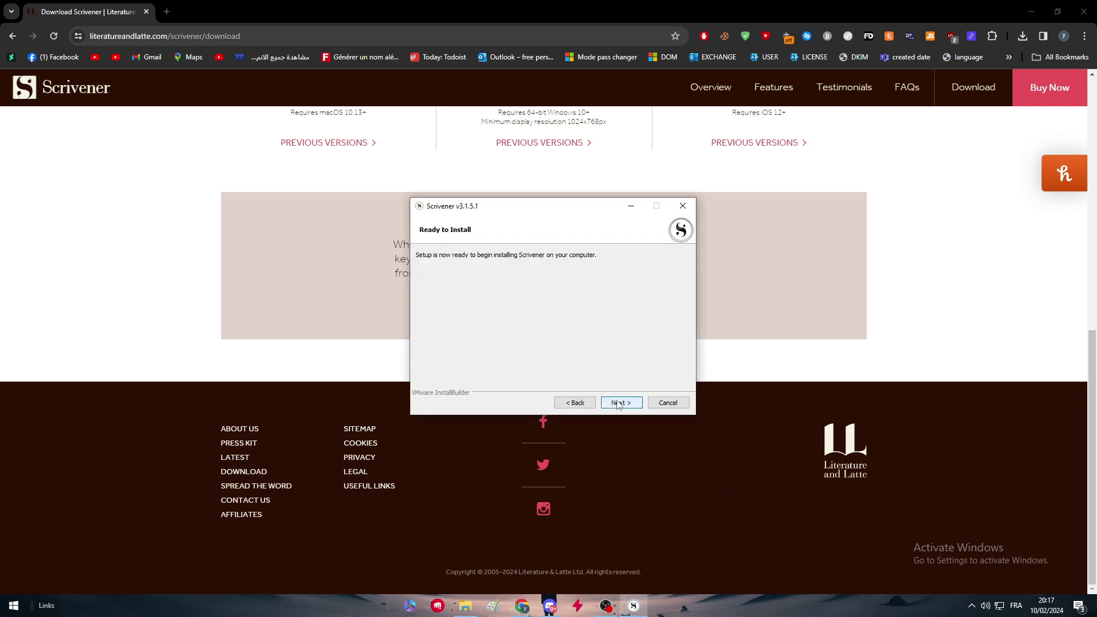
{"action": "left_click", "coordinate": [617, 403]}
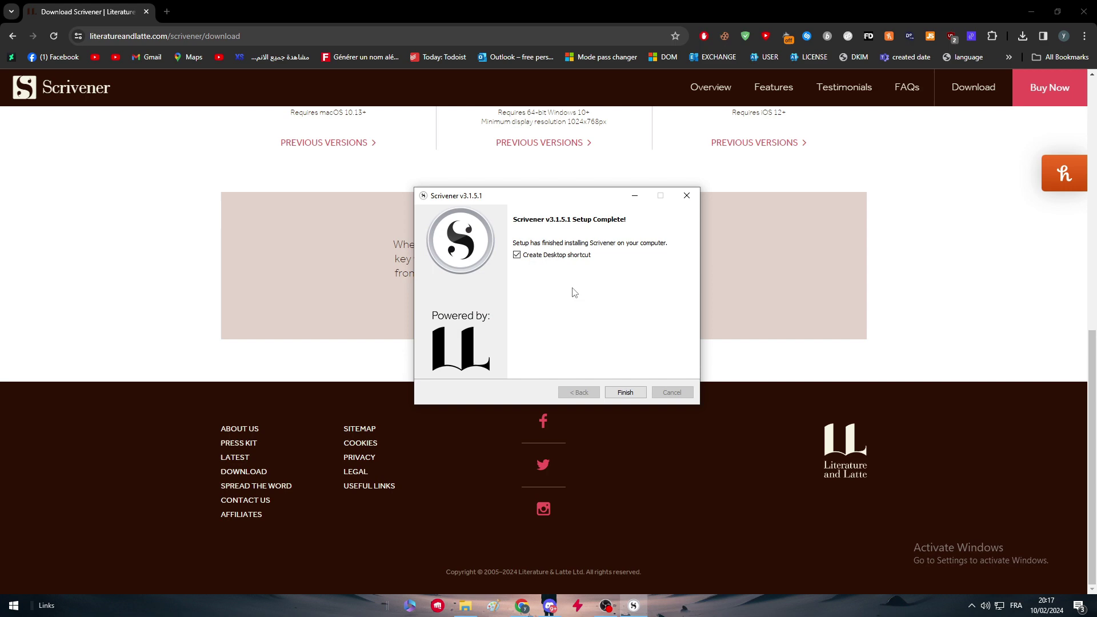
- Close the finished installer and create a new project from the Blank template under All
{"action": "left_click", "coordinate": [627, 393]}
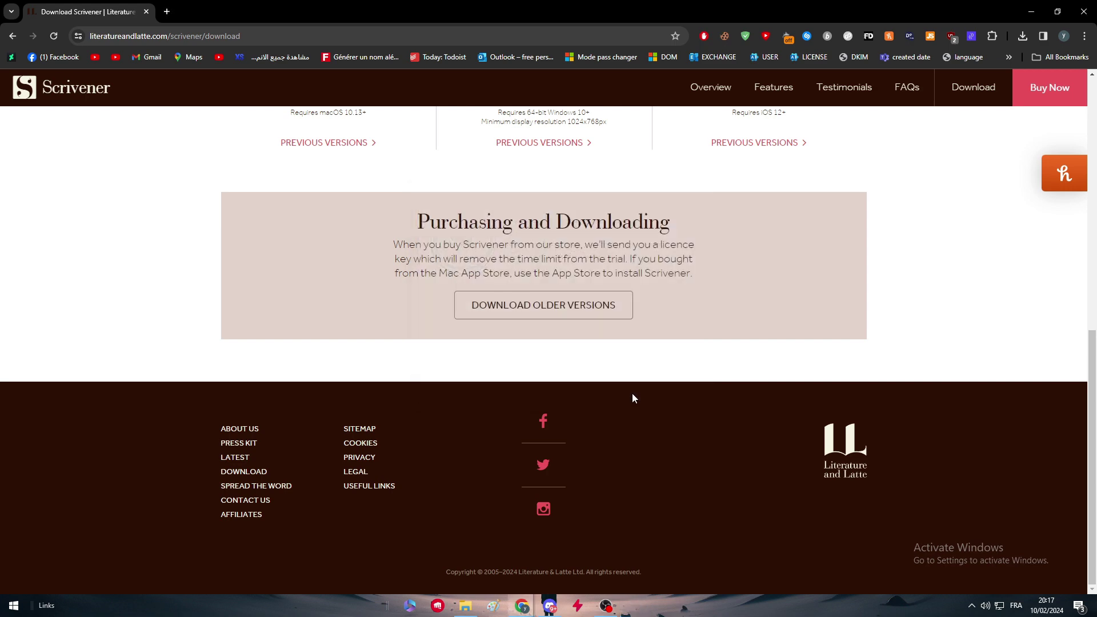
{"action": "scroll", "coordinate": [656, 389], "scroll_direction": "up", "scroll_amount": 6}
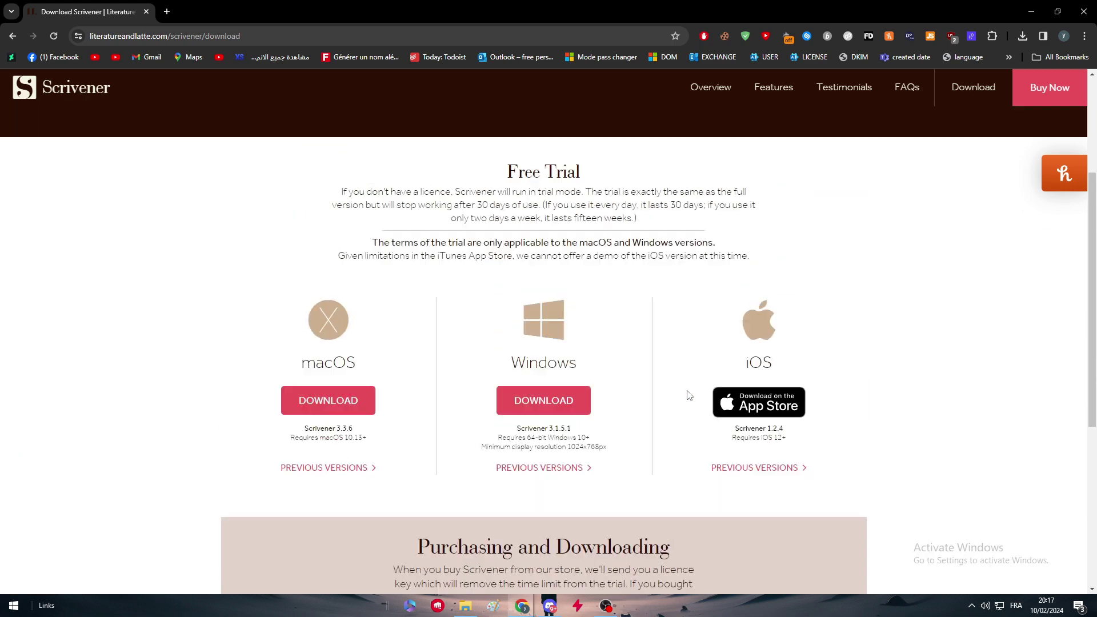
{"action": "scroll", "coordinate": [648, 365], "scroll_direction": "up", "scroll_amount": 3}
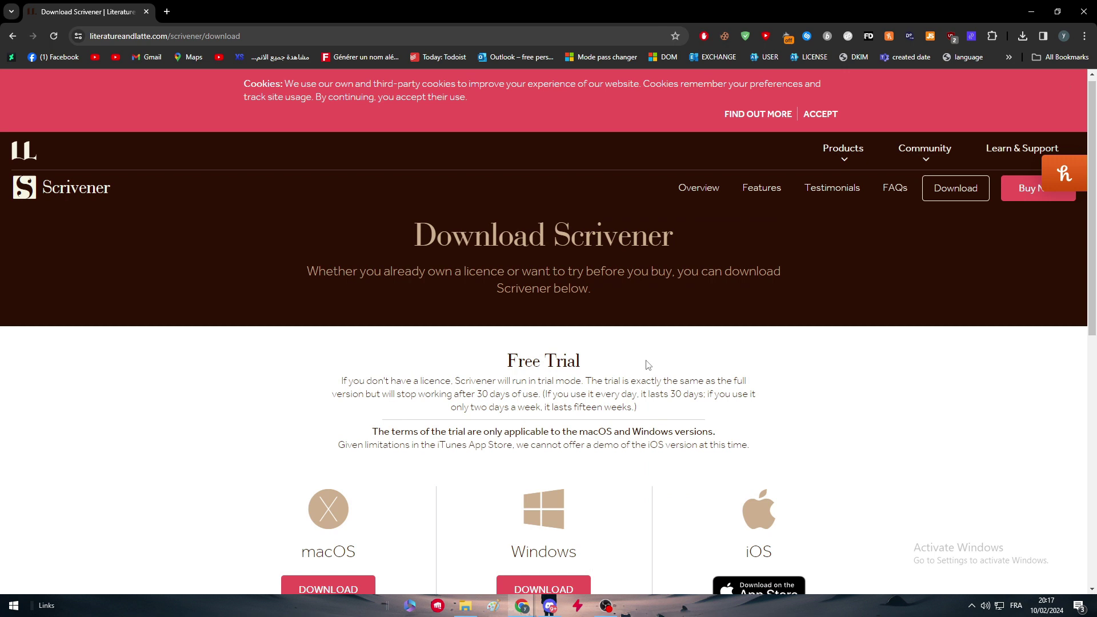
{"action": "scroll", "coordinate": [648, 365], "scroll_direction": "down", "scroll_amount": 1}
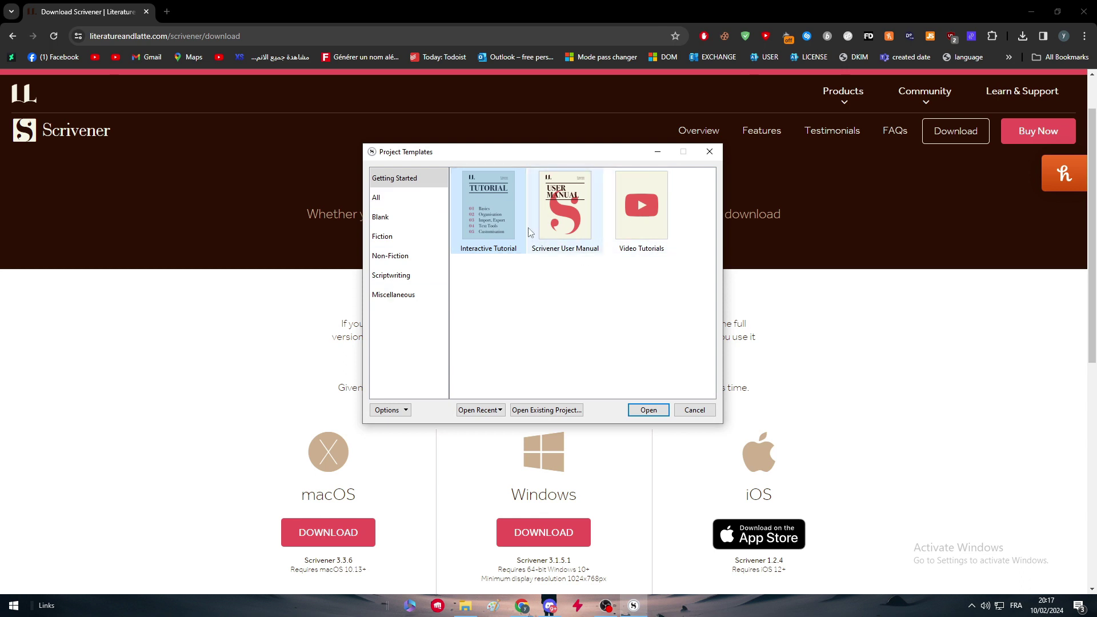
{"action": "left_click", "coordinate": [425, 209]}
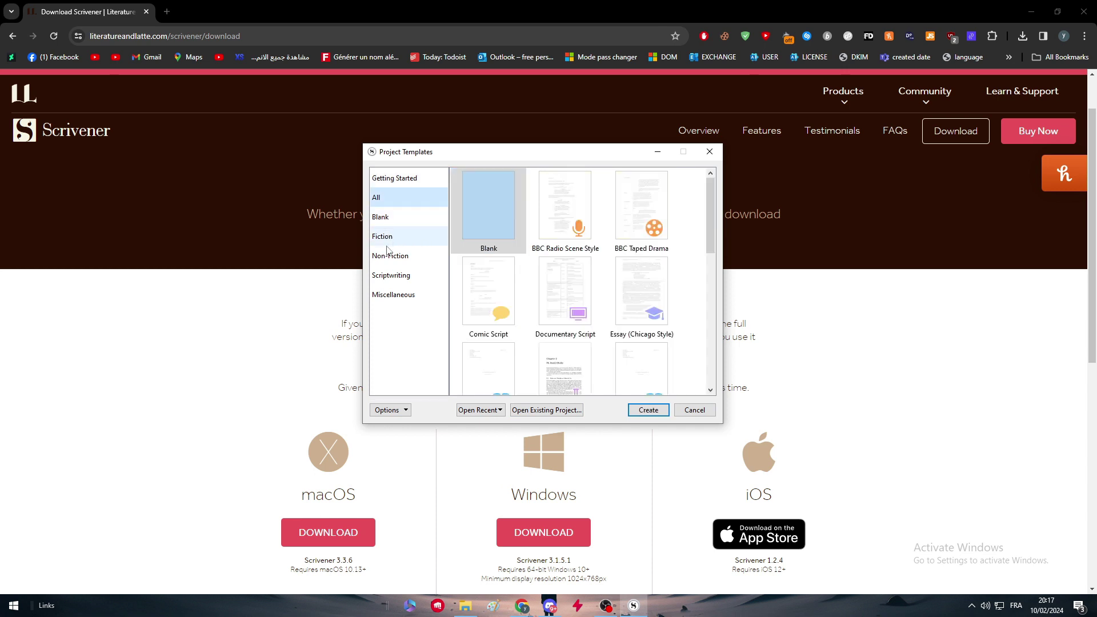
{"action": "left_click", "coordinate": [652, 411]}
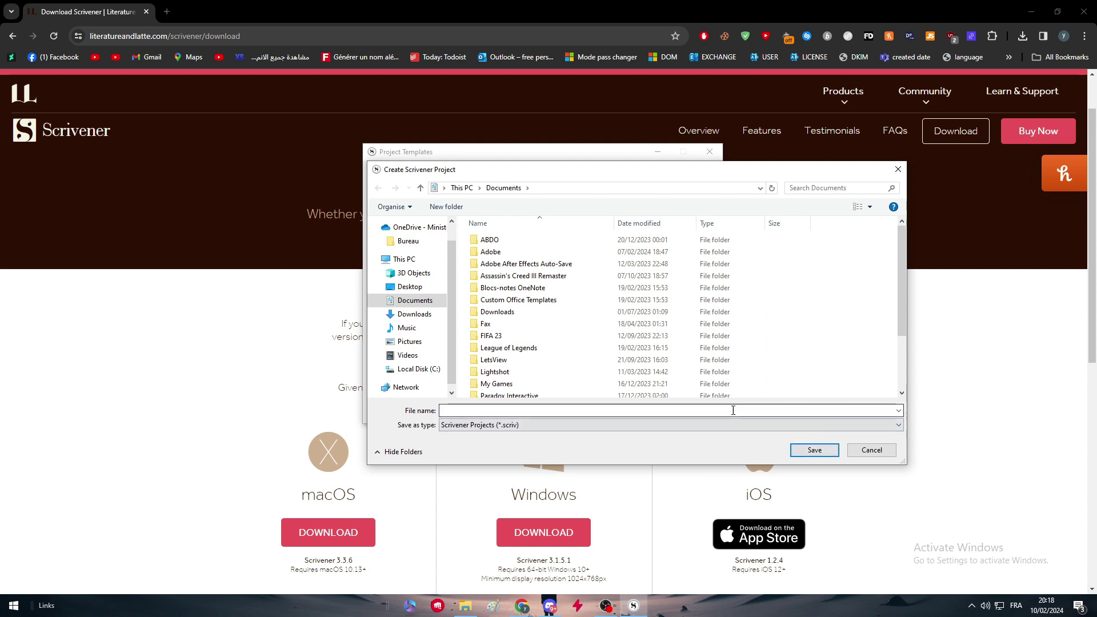
- Create a new folder named dsfsd inside Desktop\Music from the save dialog
{"action": "left_click", "coordinate": [410, 287]}
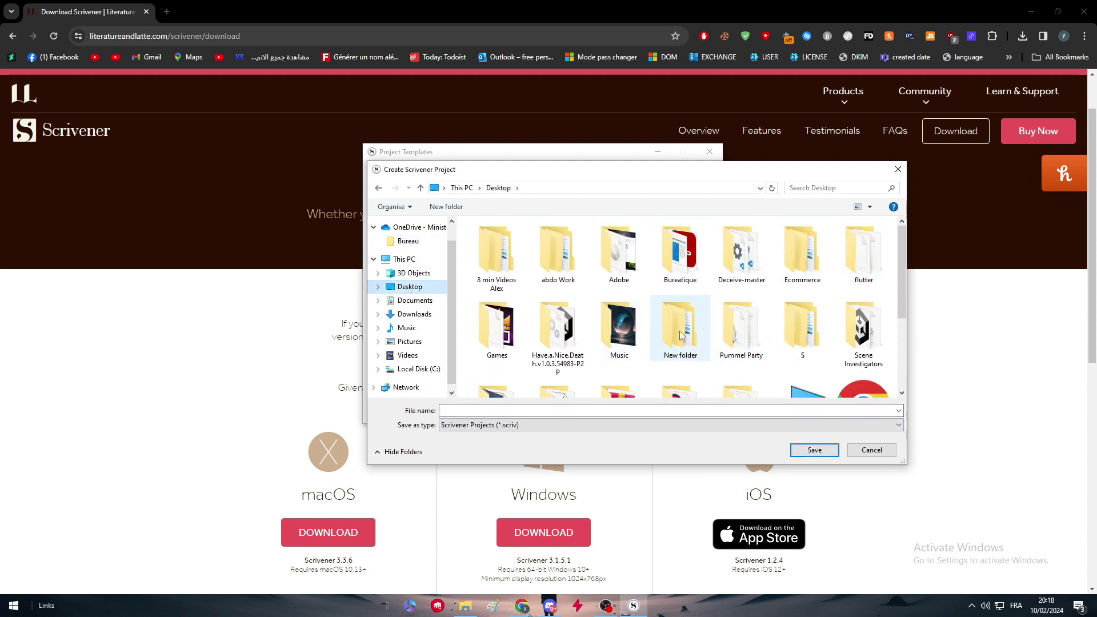
{"action": "double_click", "coordinate": [614, 328]}
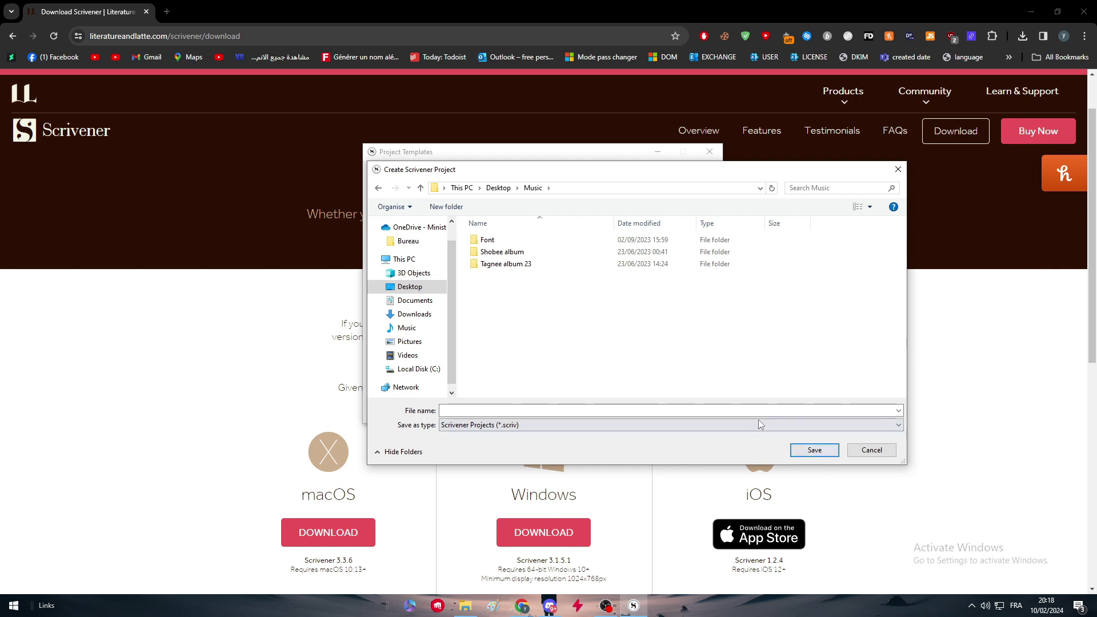
{"action": "right_click", "coordinate": [641, 344]}
{"action": "mouse_move", "coordinate": [673, 479]}
{"action": "left_click", "coordinate": [789, 338]}
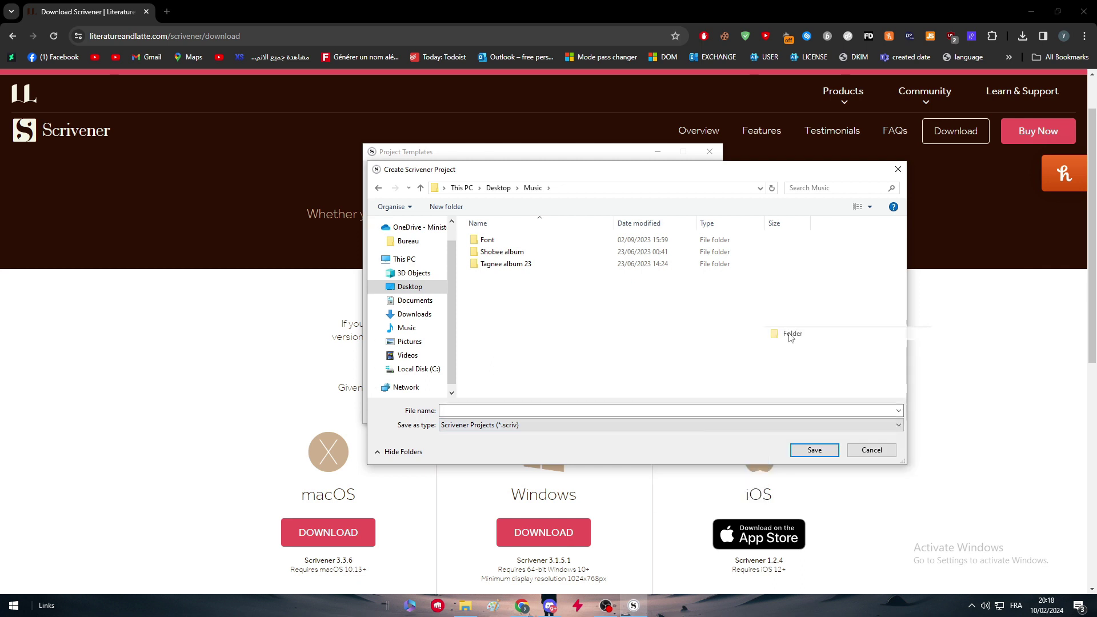
{"action": "type", "text": "dsfsd"}
{"action": "key", "text": "Return"}
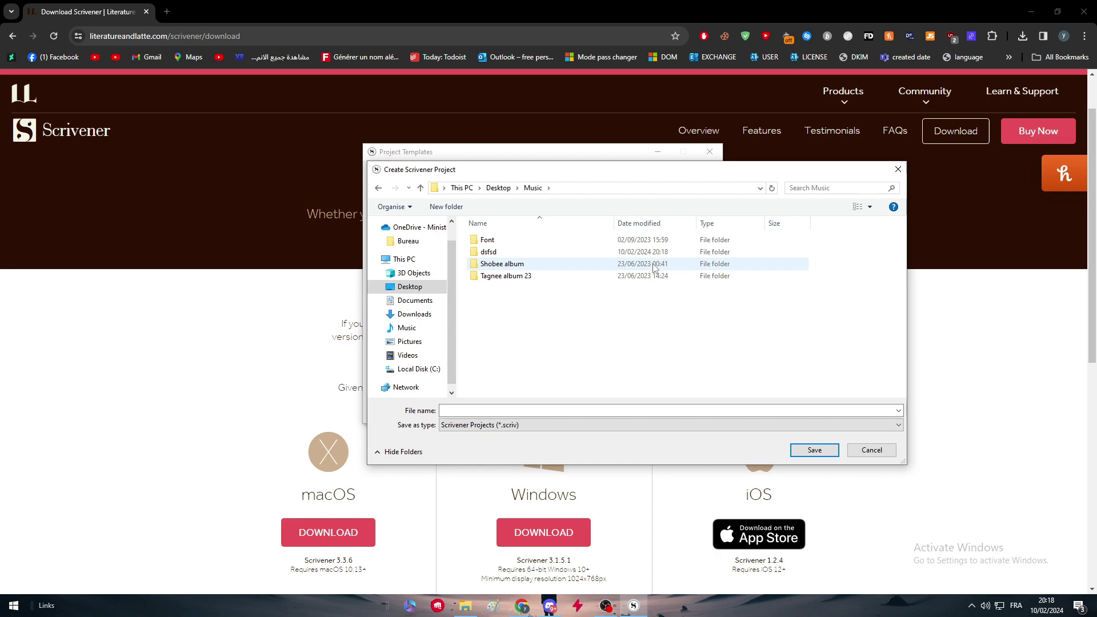
- Save the new project into the dsfsd folder as zaezae.scriv
{"action": "left_click", "coordinate": [816, 455]}
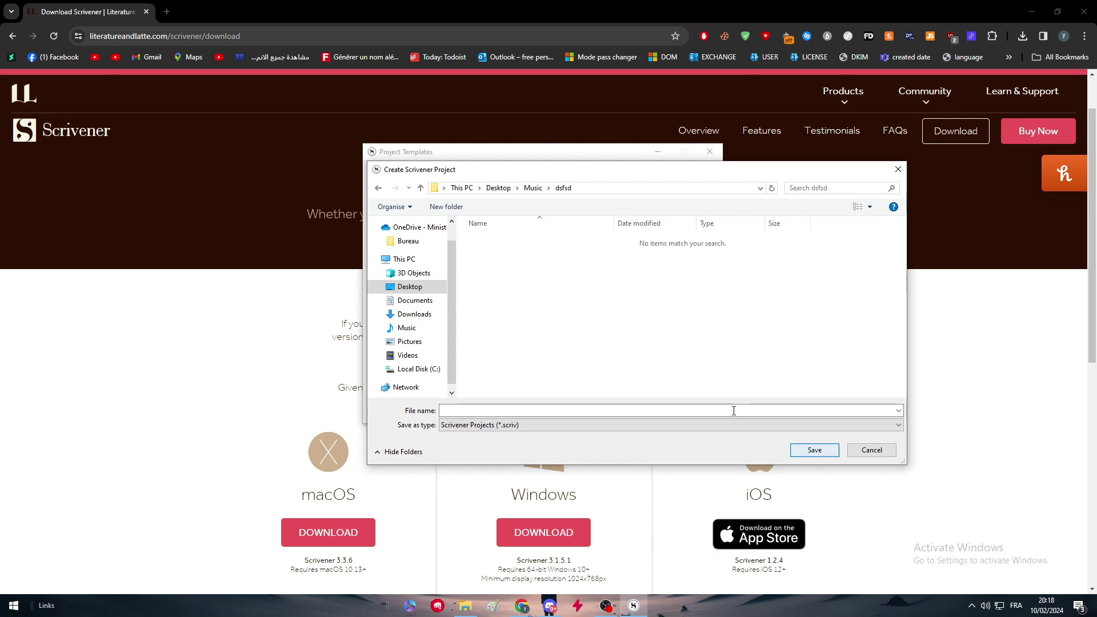
{"action": "type", "text": "test"}
{"action": "left_click", "coordinate": [812, 451]}
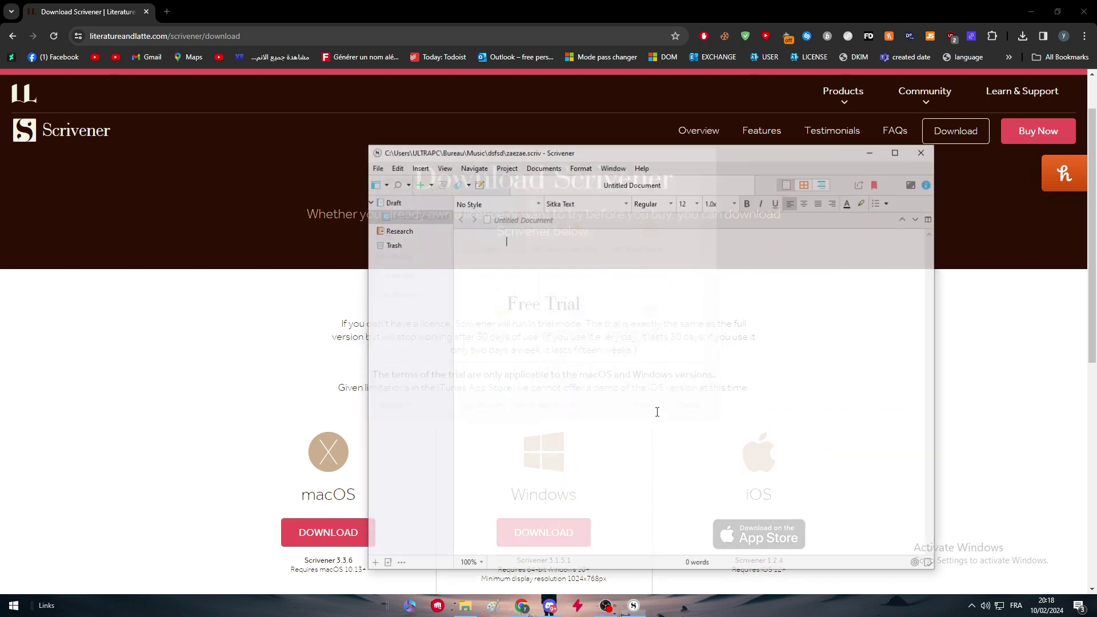
- Maximise the Scrivener project window and dismiss the Help menu
{"action": "double_click", "coordinate": [765, 155]}
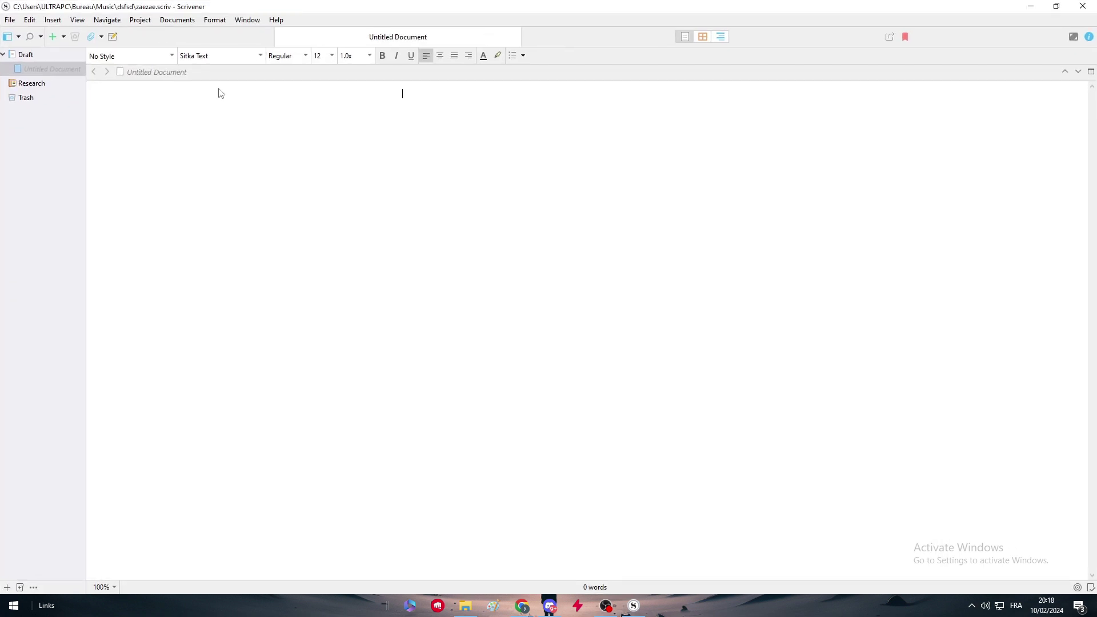
{"action": "left_click", "coordinate": [213, 20]}
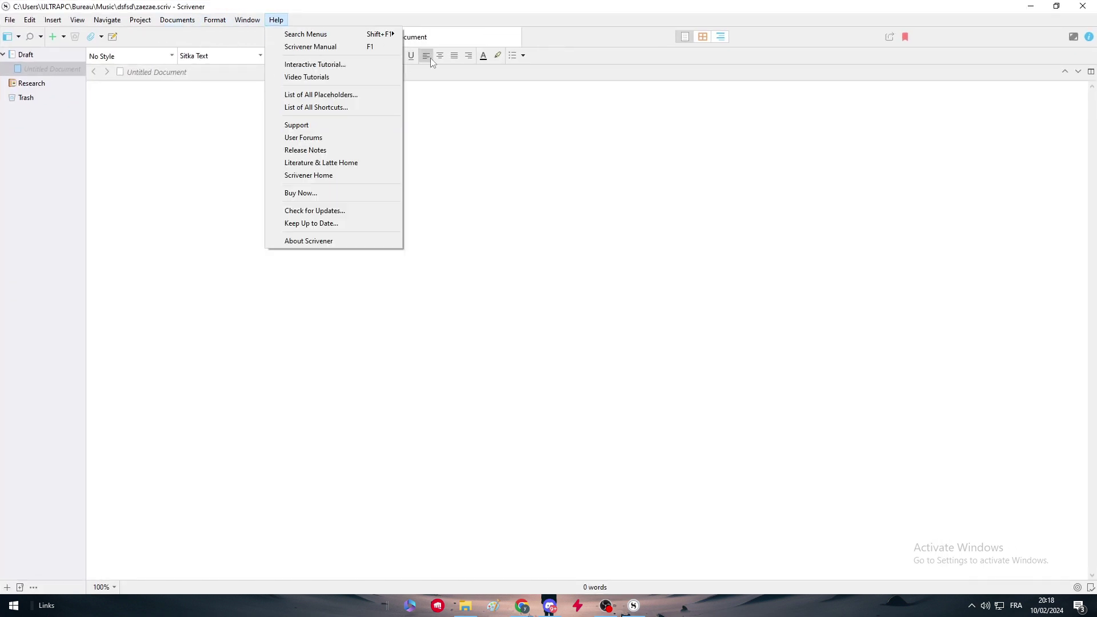
{"action": "left_click", "coordinate": [659, 226]}
- Type a single line of sample text into the Draft document
{"action": "type", "text": "eezaeaze"}
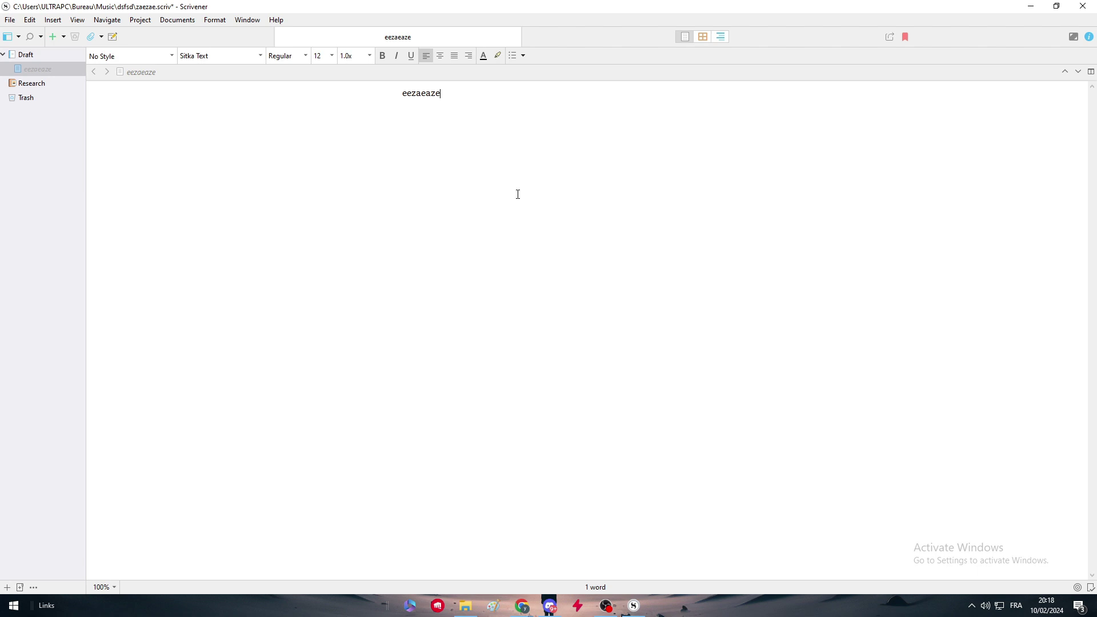
{"action": "type", "text": "rezrezrzerzerzerzerze"}
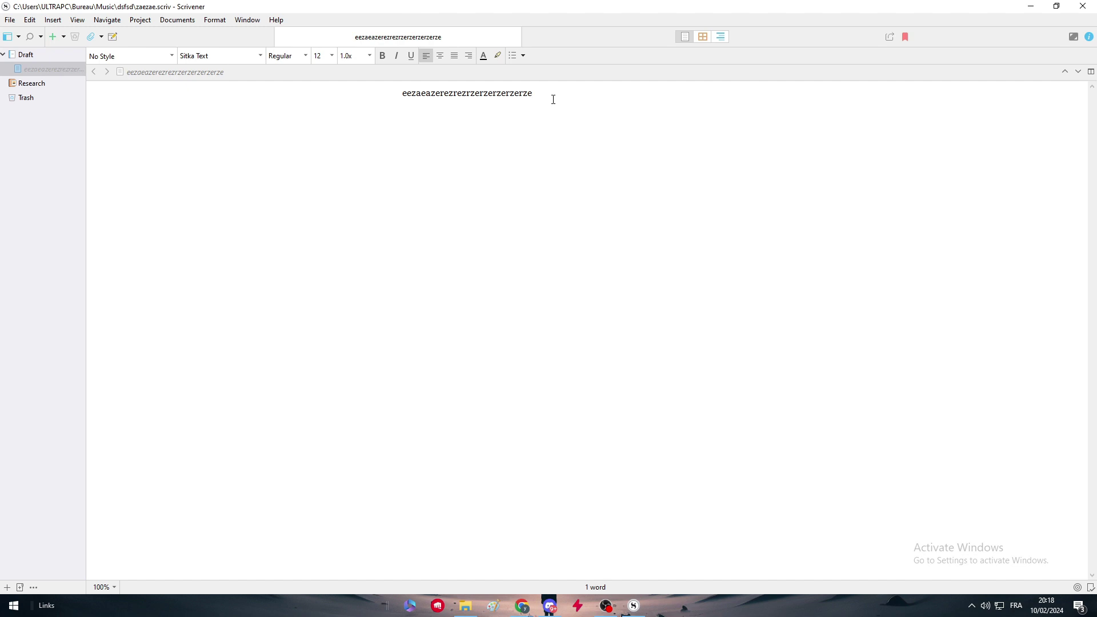
{"action": "type", "text": "erjlzerjzelkrjezlkrjzelrkjzeklrze"}
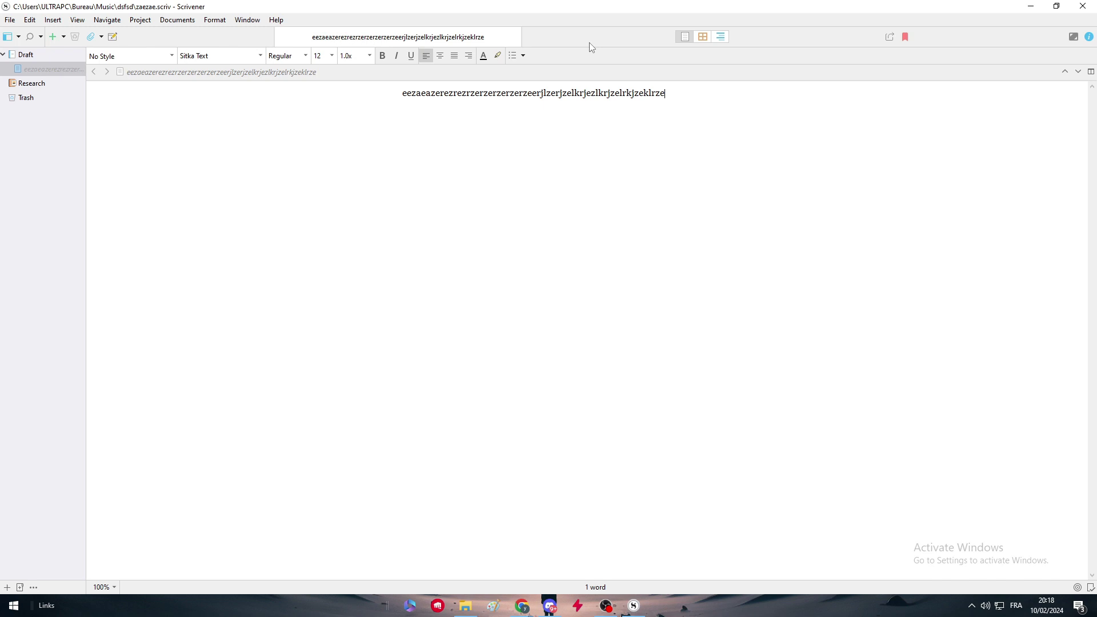
{"action": "key", "text": "alt+p"}
{"action": "key", "text": "Right"}
{"action": "key", "text": "Right"}
{"action": "key", "text": "Right"}
{"action": "key", "text": "Right"}
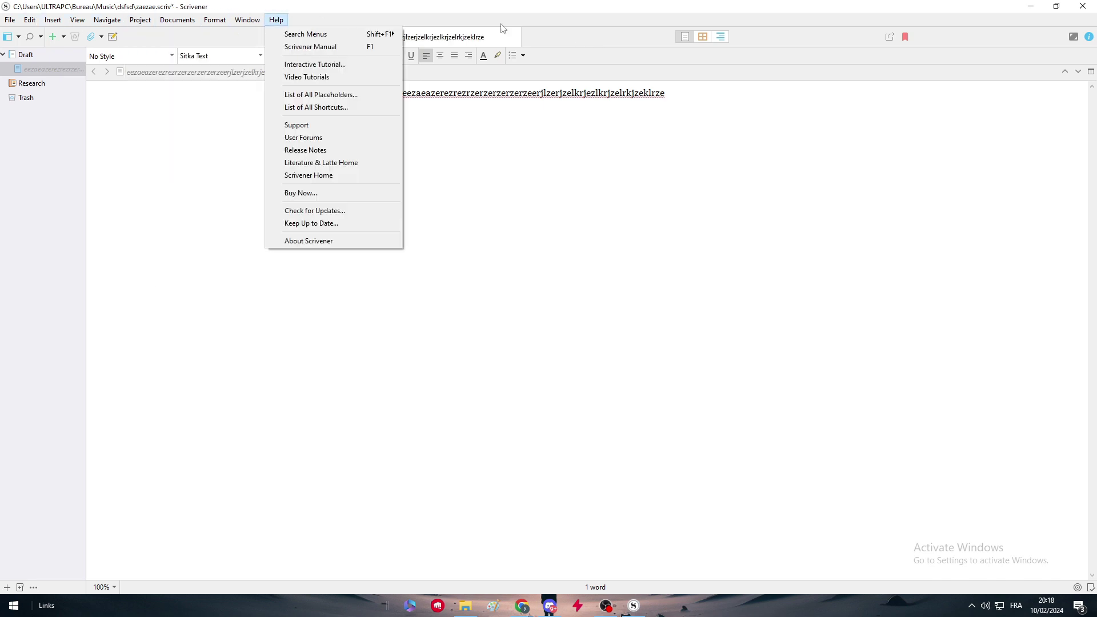
{"action": "left_click", "coordinate": [621, 36]}
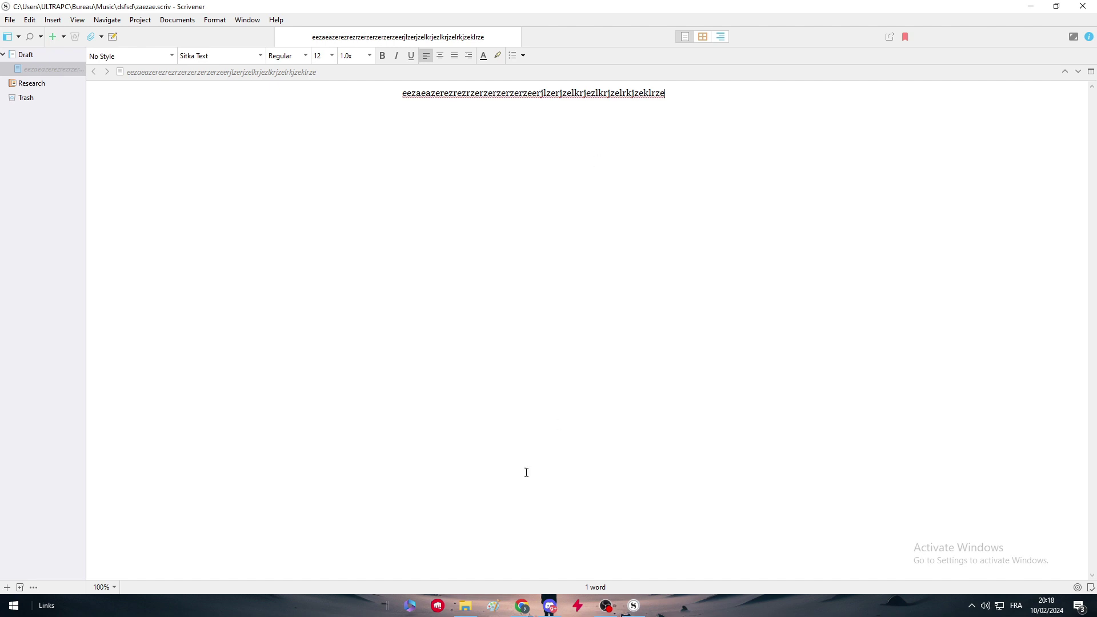
- Bring Chrome forward and enter dropbox in a new tab's address bar
{"action": "mouse_move", "coordinate": [520, 610]}
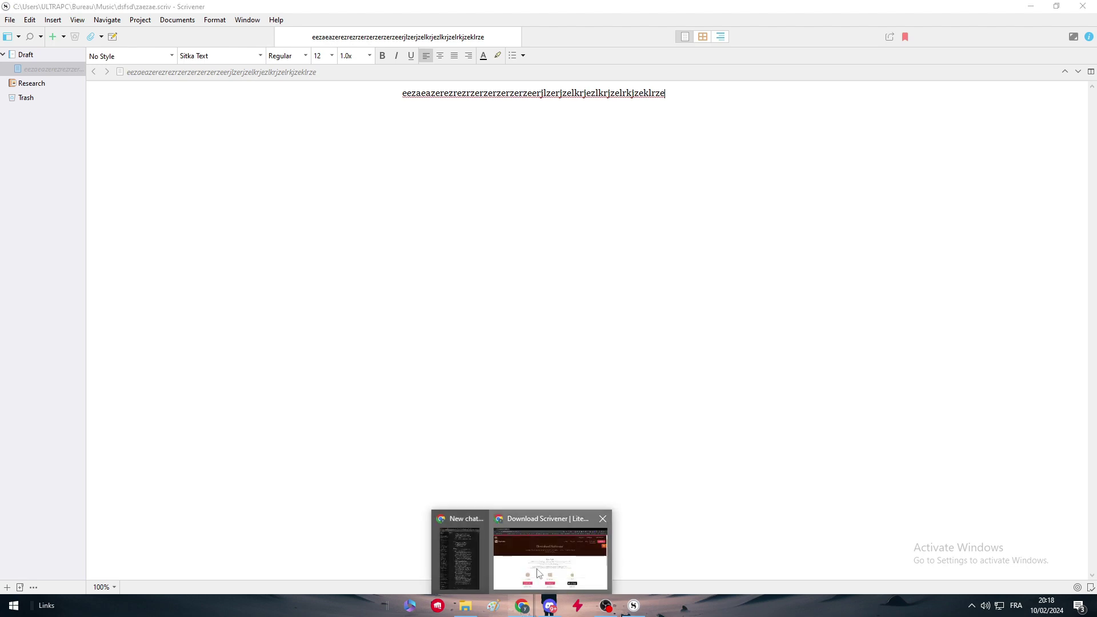
{"action": "left_click", "coordinate": [549, 563]}
{"action": "left_click", "coordinate": [166, 11]}
{"action": "type", "text": "dropbox"}
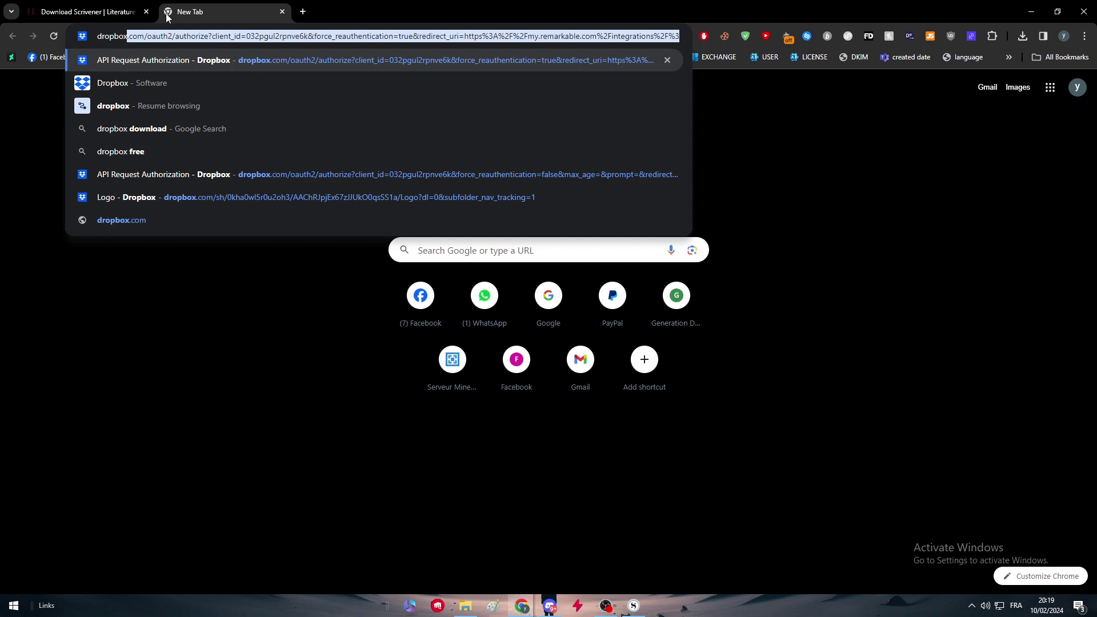
{"action": "key", "text": "Right"}
- Strip the pasted link from the address bar, keeping only dropbox, and go to Dropbox
{"action": "key", "text": "ctrl+a"}
{"action": "key", "text": "ctrl+v"}
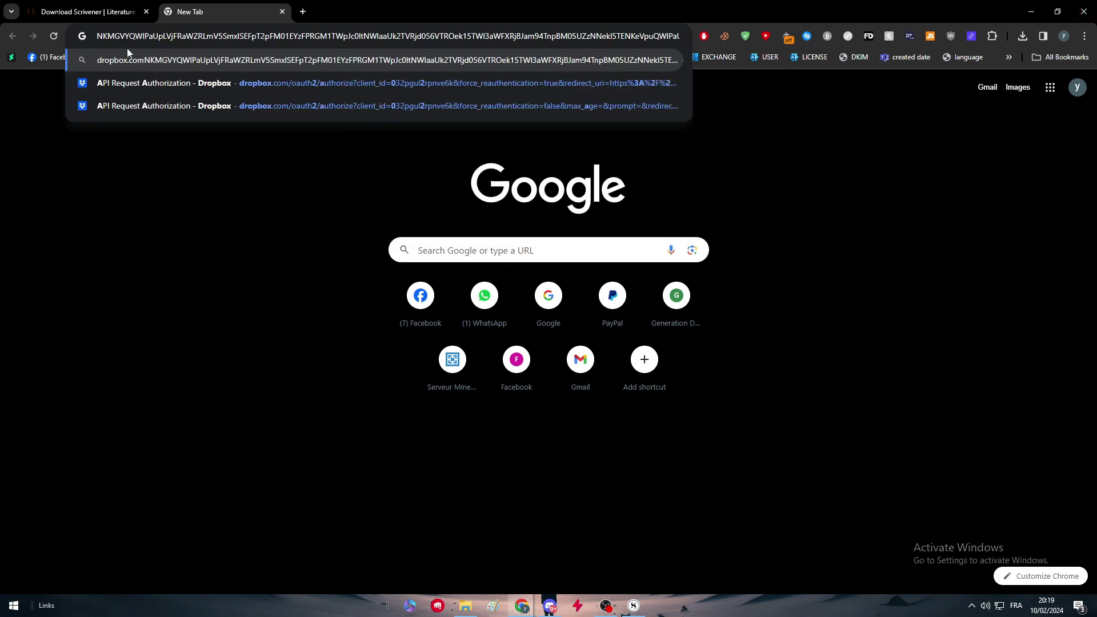
{"action": "key", "text": "ctrl+a"}
{"action": "key", "text": "ctrl+v"}
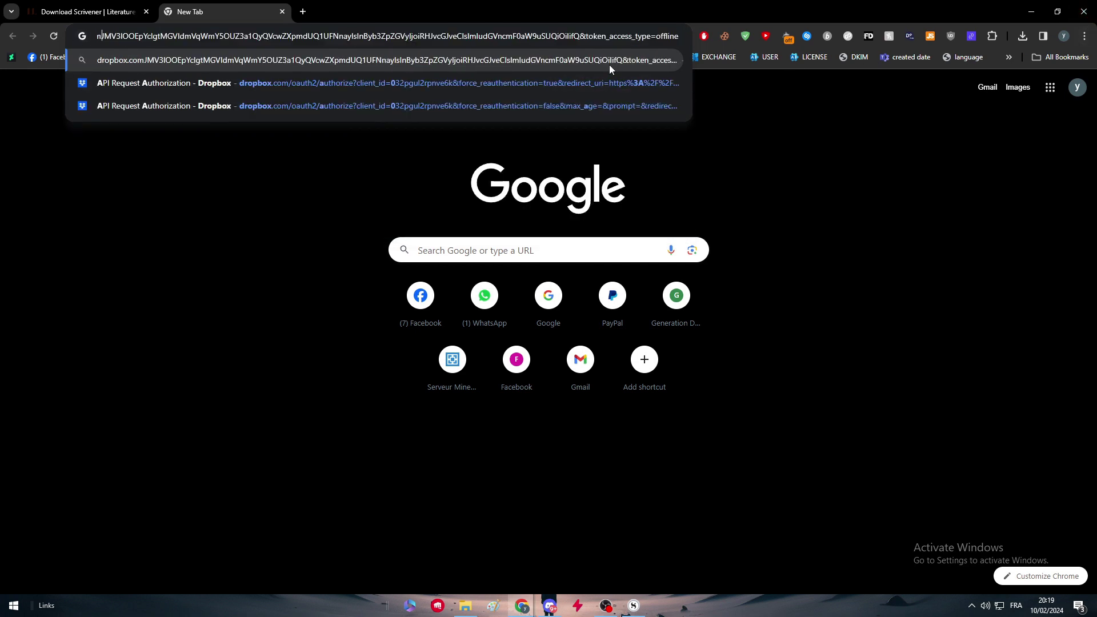
{"action": "double_click", "coordinate": [188, 38]}
{"action": "key", "text": "BackSpace"}
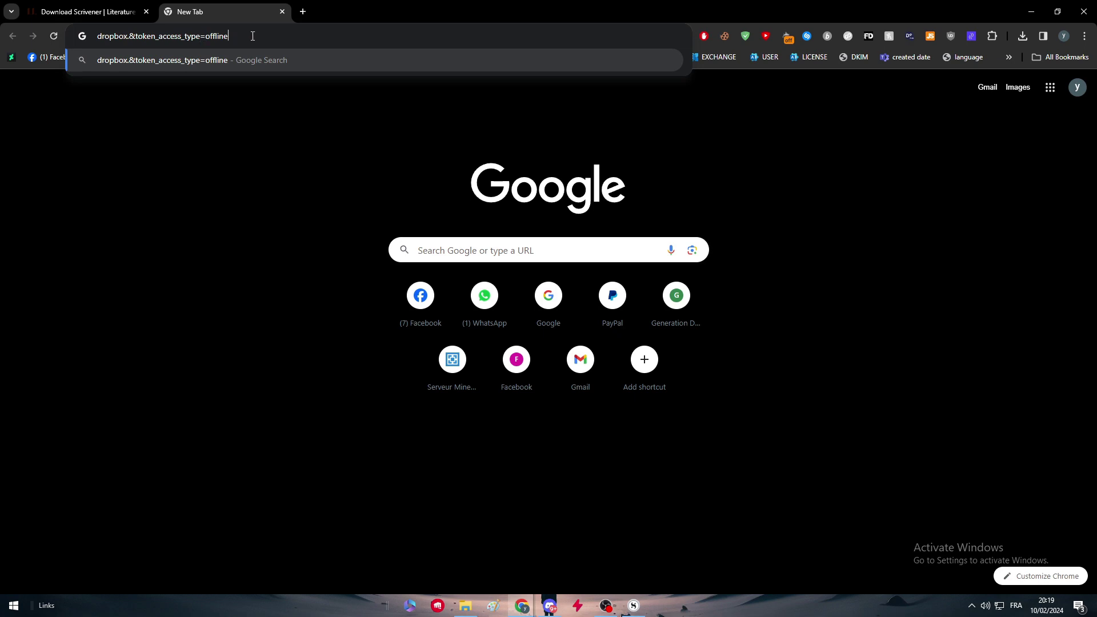
{"action": "left_click_drag", "start_coordinate": [253, 36], "coordinate": [129, 37]}
{"action": "key", "text": "BackSpace"}
{"action": "key", "text": "Return"}
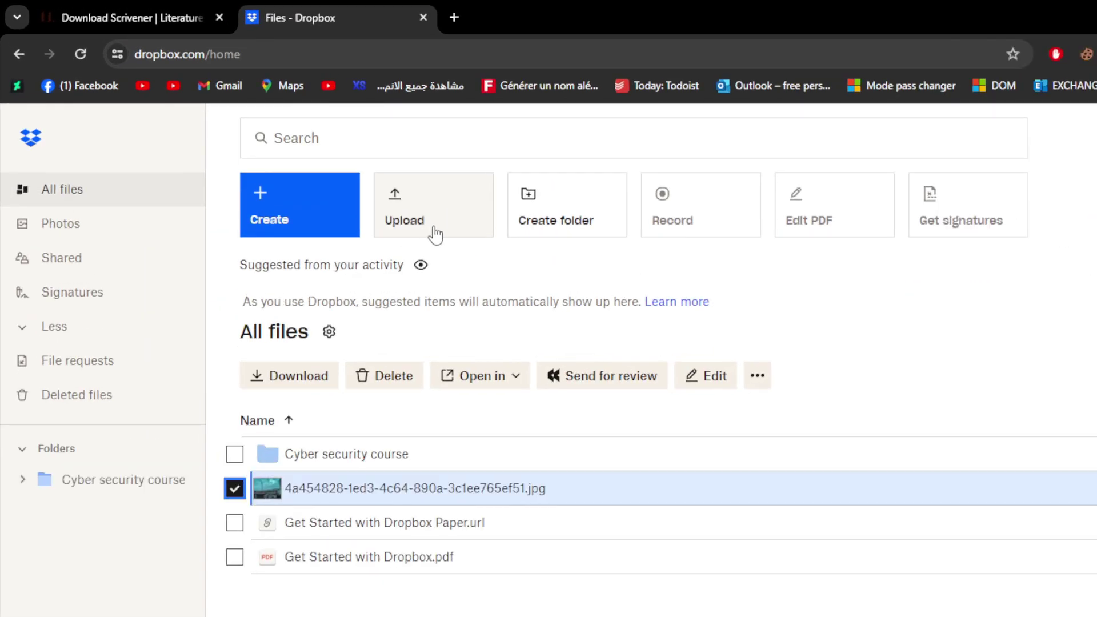
- Start a Dropbox file upload and browse to Desktop\Music\dsfsd\zaezae.scriv
{"action": "left_click", "coordinate": [451, 218]}
{"action": "left_click", "coordinate": [423, 257]}
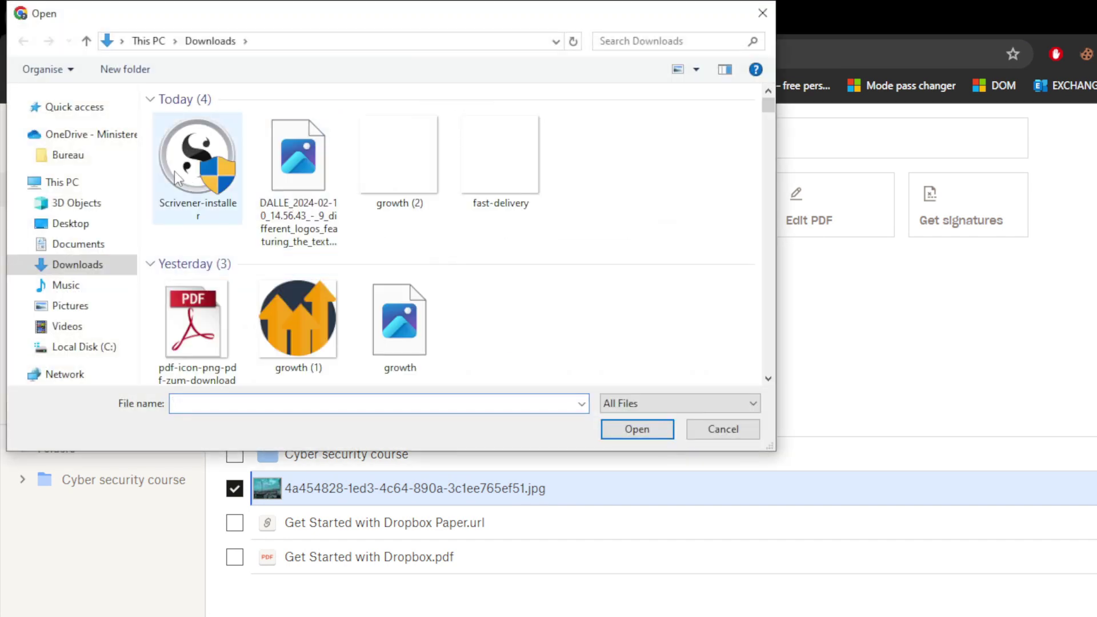
{"action": "left_click", "coordinate": [70, 224]}
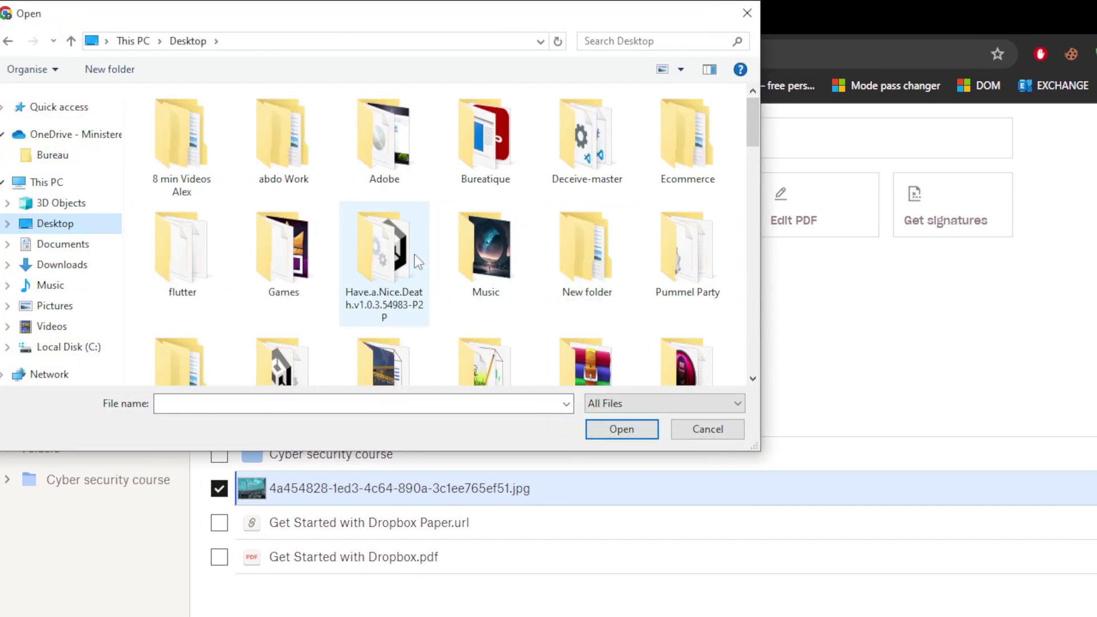
{"action": "double_click", "coordinate": [501, 251]}
{"action": "double_click", "coordinate": [215, 121]}
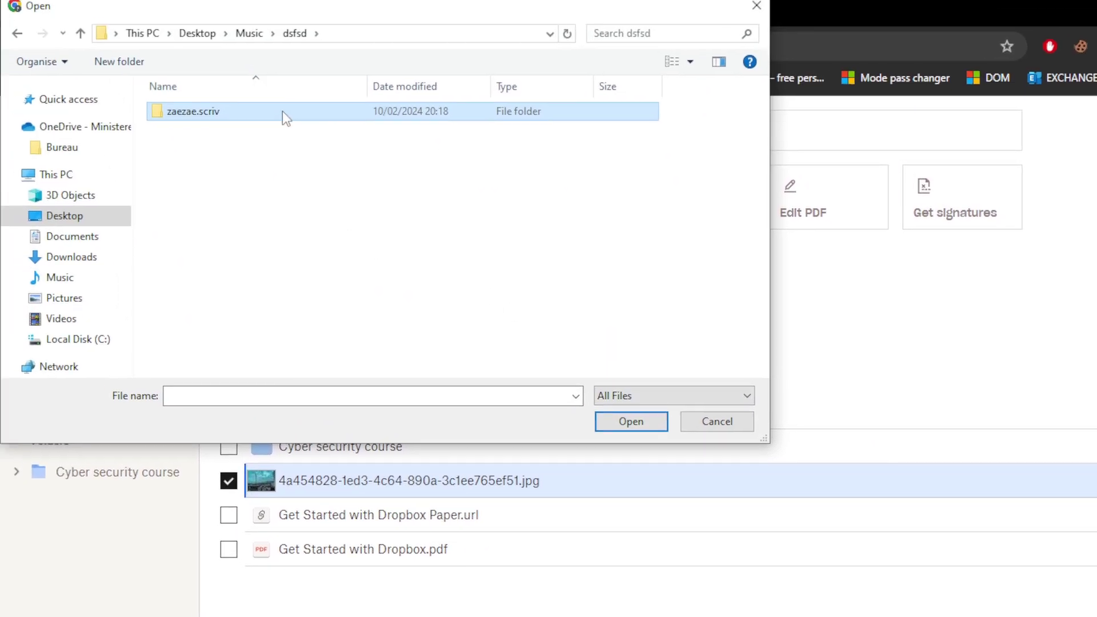
{"action": "double_click", "coordinate": [202, 23]}
- Upload only the zaezae.scrivx project file and preview it before returning to All files
{"action": "left_click_drag", "start_coordinate": [151, 136], "coordinate": [117, 72]}
{"action": "left_click", "coordinate": [200, 172]}
{"action": "left_click", "coordinate": [201, 156]}
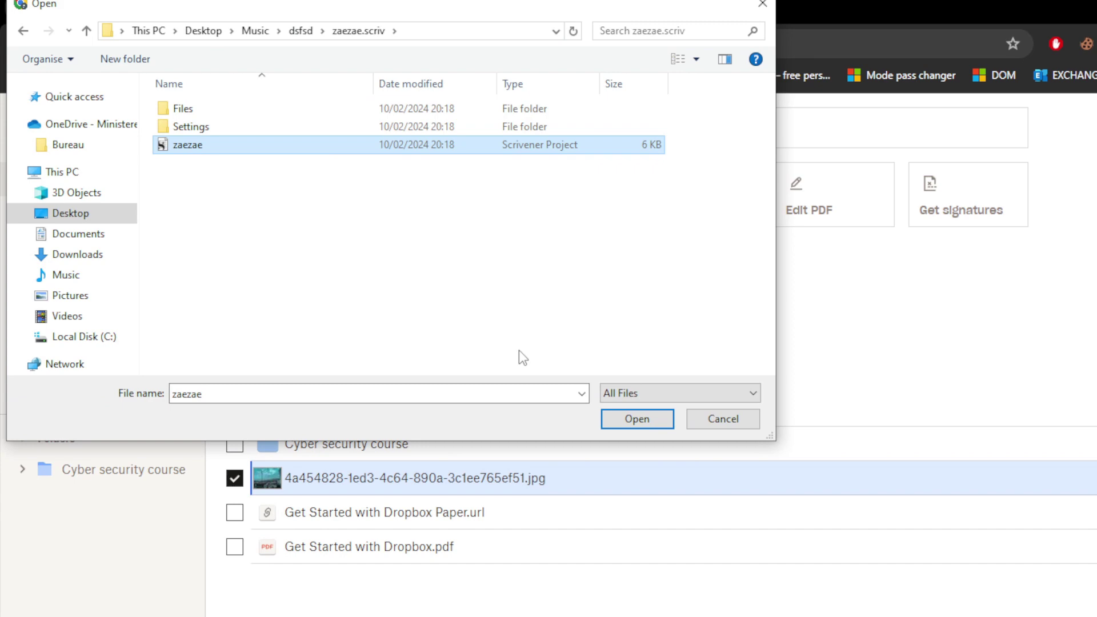
{"action": "left_click", "coordinate": [637, 429]}
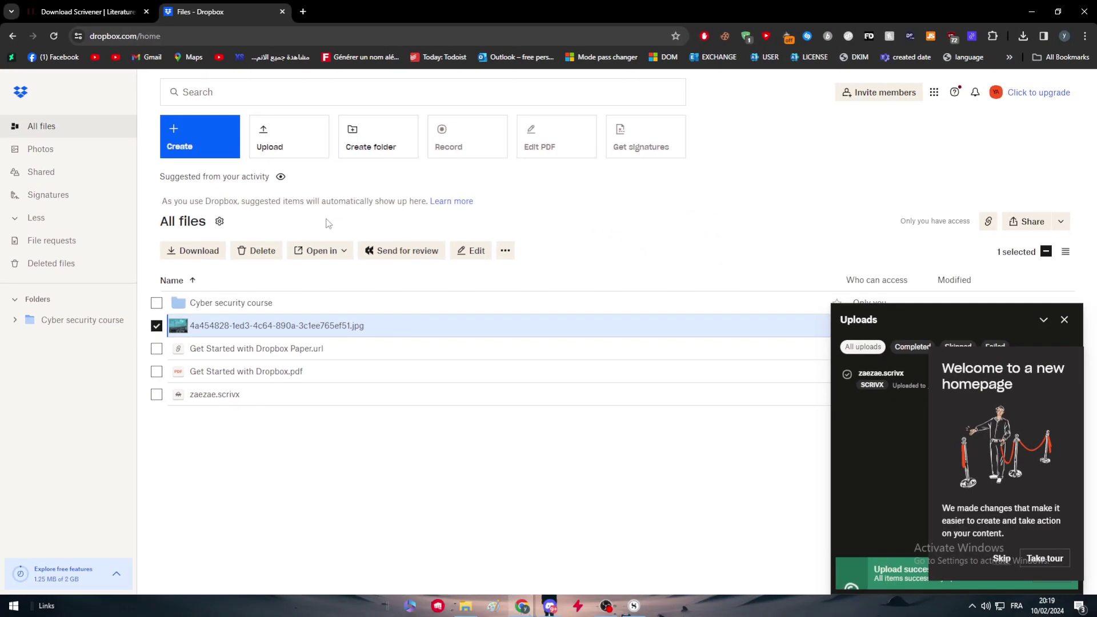
{"action": "double_click", "coordinate": [261, 404]}
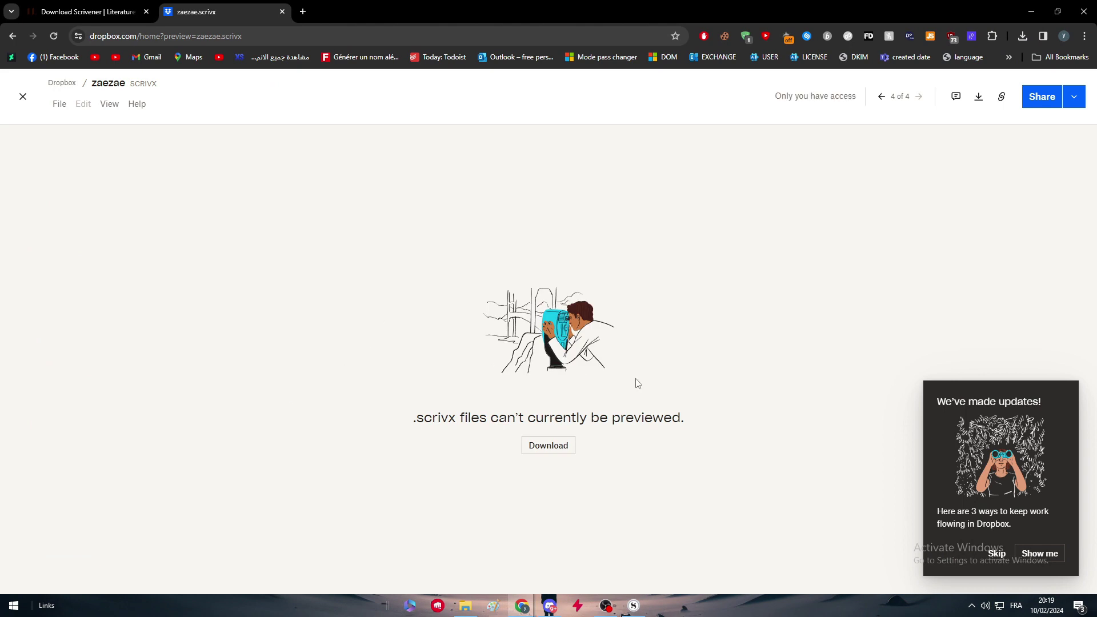
{"action": "left_click", "coordinate": [23, 96]}
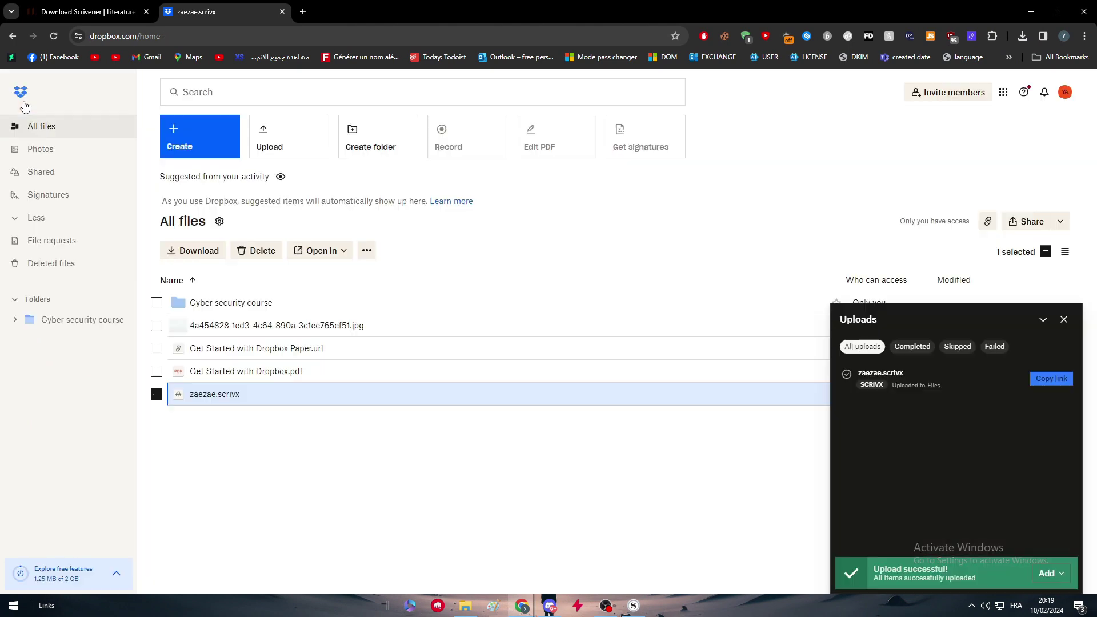
- Close the Uploads panel and open the article's getdropbox.com link in a new tab
{"action": "left_click", "coordinate": [1064, 320]}
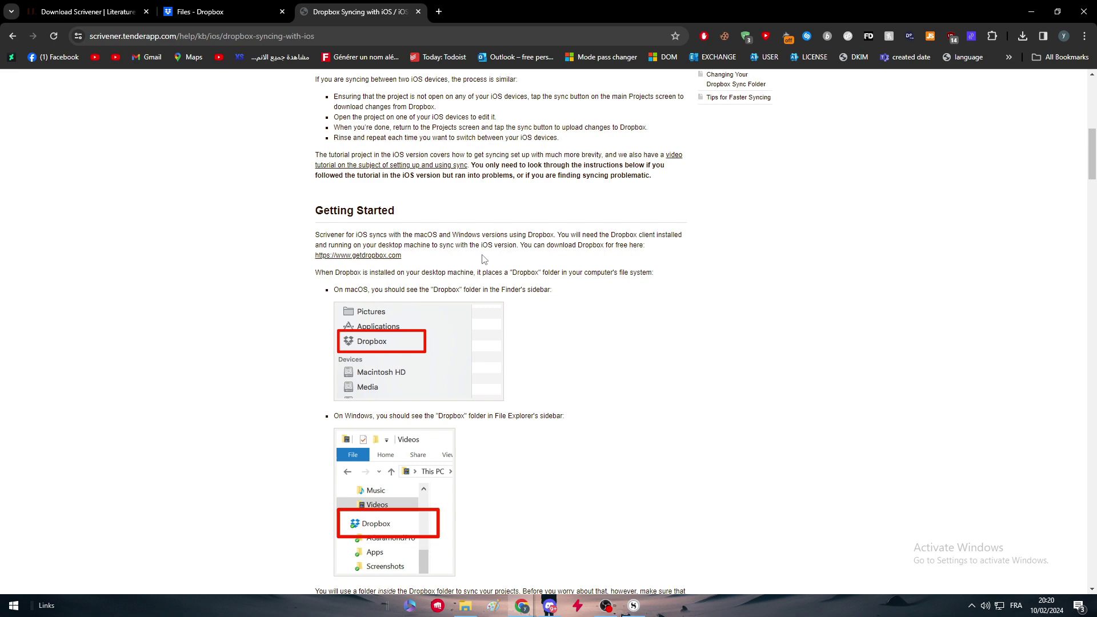
{"action": "scroll", "coordinate": [483, 258], "scroll_direction": "down", "scroll_amount": 1}
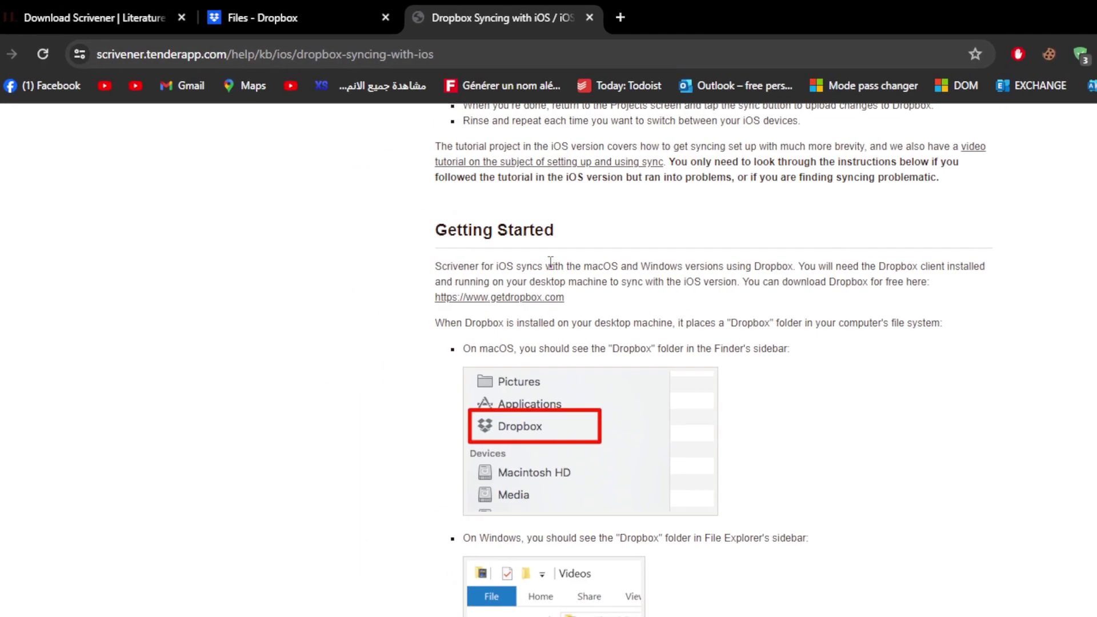
{"action": "left_click", "coordinate": [387, 199], "text": "ctrl"}
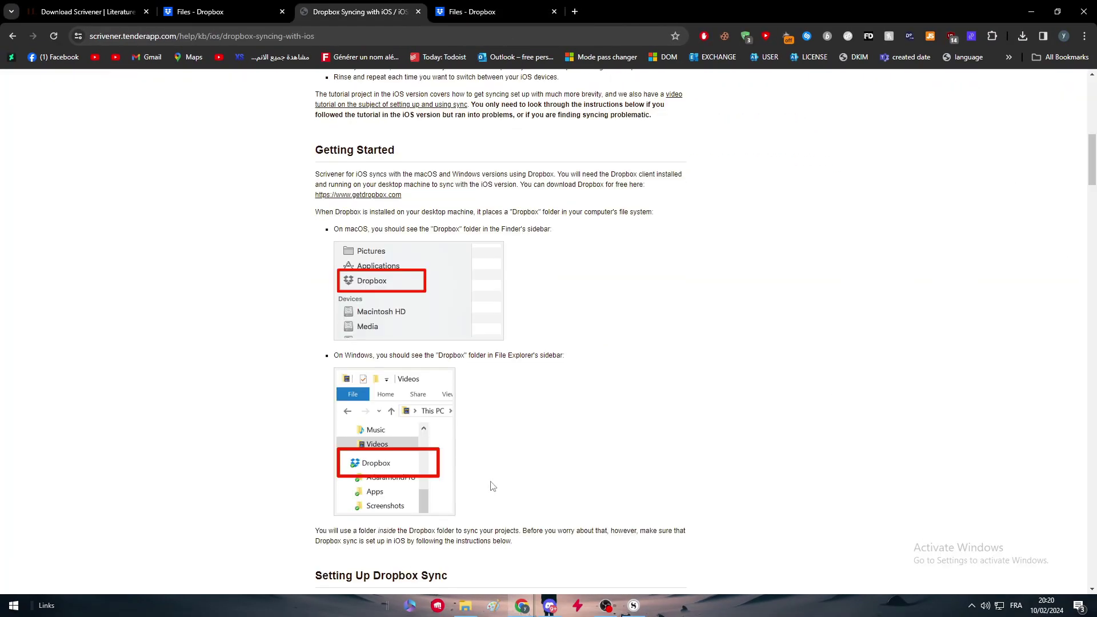
- Read through the article's Setting Up Dropbox Sync steps
{"action": "scroll", "coordinate": [382, 341], "scroll_direction": "down", "scroll_amount": 3}
{"action": "scroll", "coordinate": [382, 342], "scroll_direction": "up", "scroll_amount": 1}
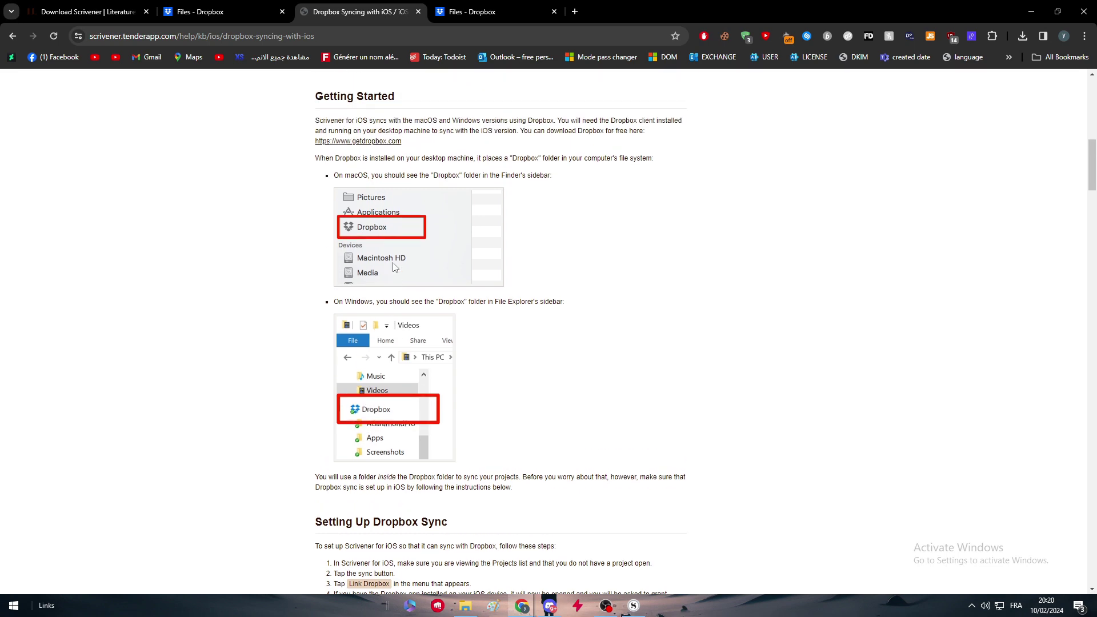
{"action": "scroll", "coordinate": [397, 266], "scroll_direction": "up", "scroll_amount": 1}
{"action": "left_click_drag", "start_coordinate": [344, 232], "coordinate": [433, 244]}
{"action": "scroll", "coordinate": [433, 245], "scroll_direction": "down", "scroll_amount": 3}
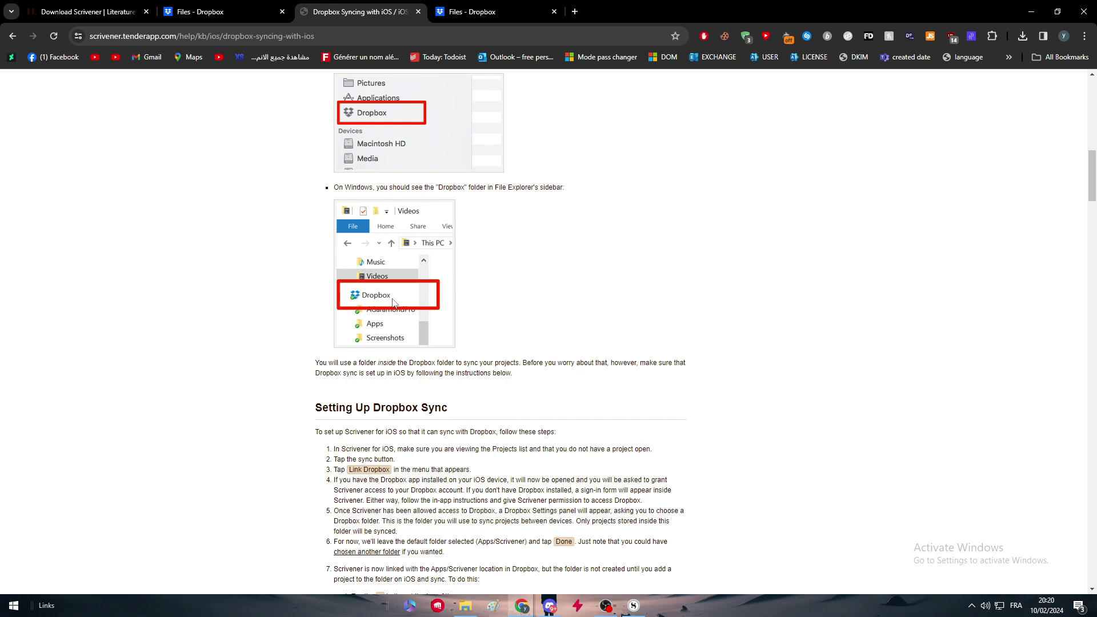
{"action": "scroll", "coordinate": [395, 303], "scroll_direction": "down", "scroll_amount": 3}
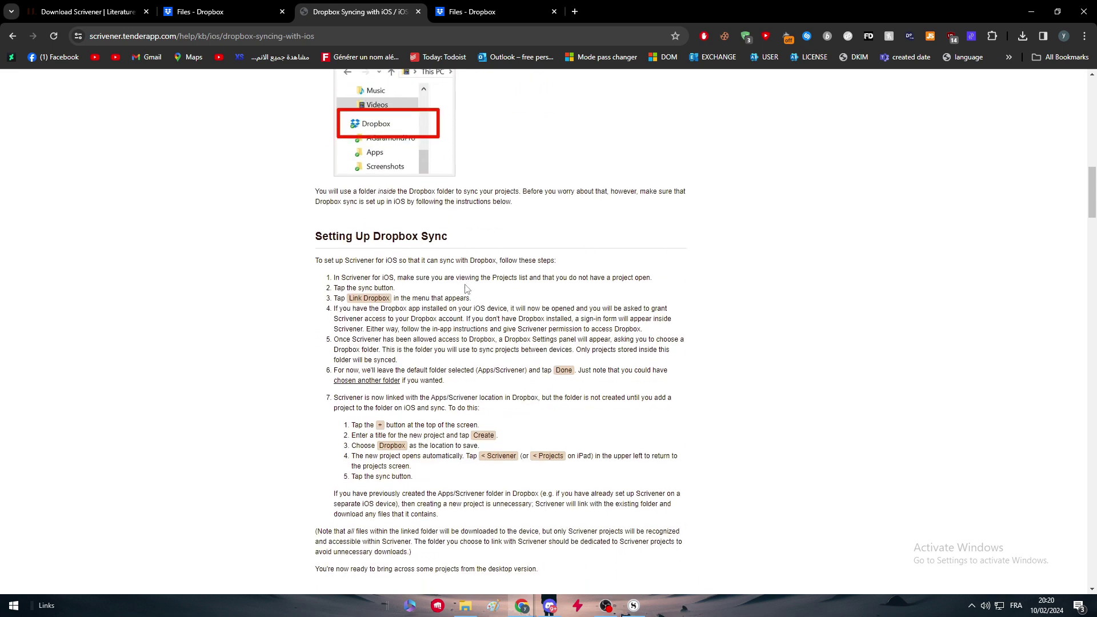
{"action": "scroll", "coordinate": [442, 306], "scroll_direction": "down", "scroll_amount": 1}
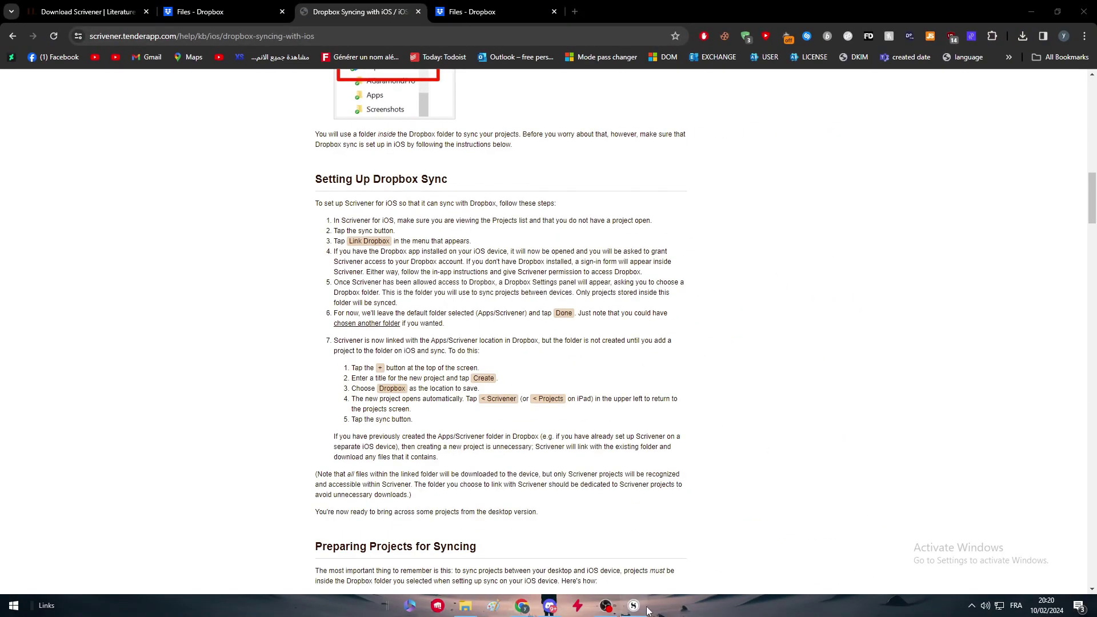
- Return to Scrivener, check the File menu's Sync options, and select all the document text
{"action": "left_click", "coordinate": [634, 606]}
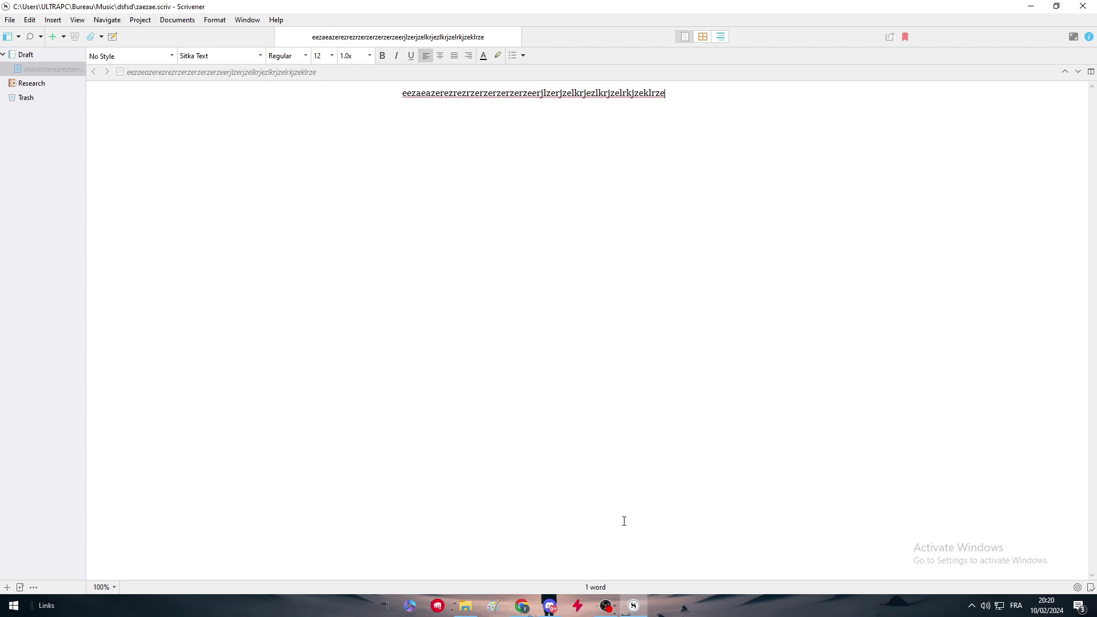
{"action": "left_click", "coordinate": [10, 21]}
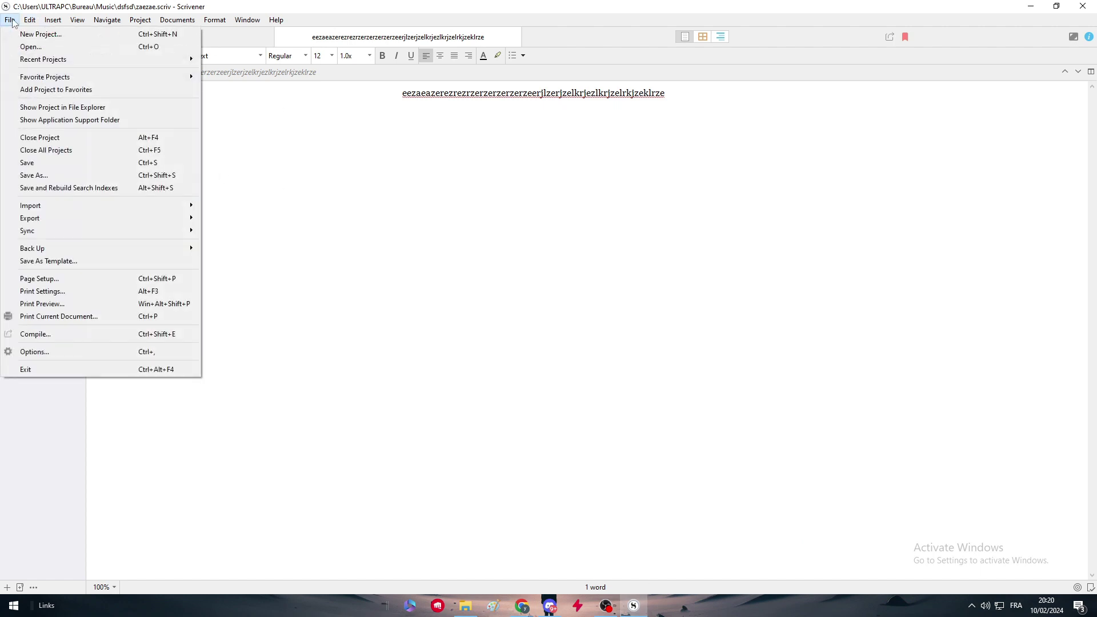
{"action": "left_click", "coordinate": [25, 21]}
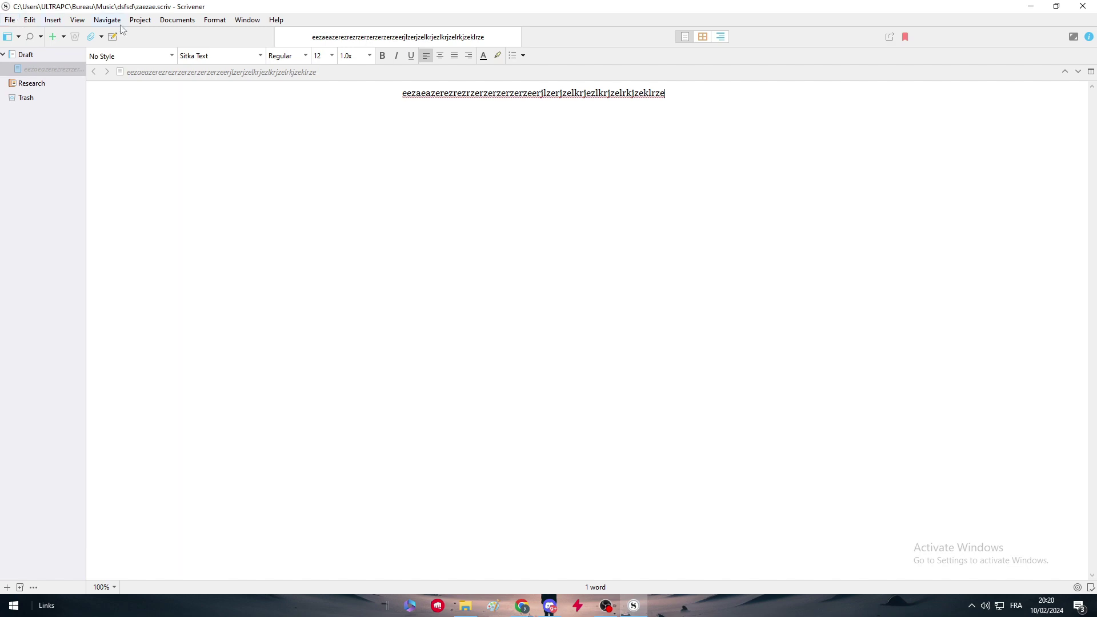
{"action": "left_click", "coordinate": [10, 21]}
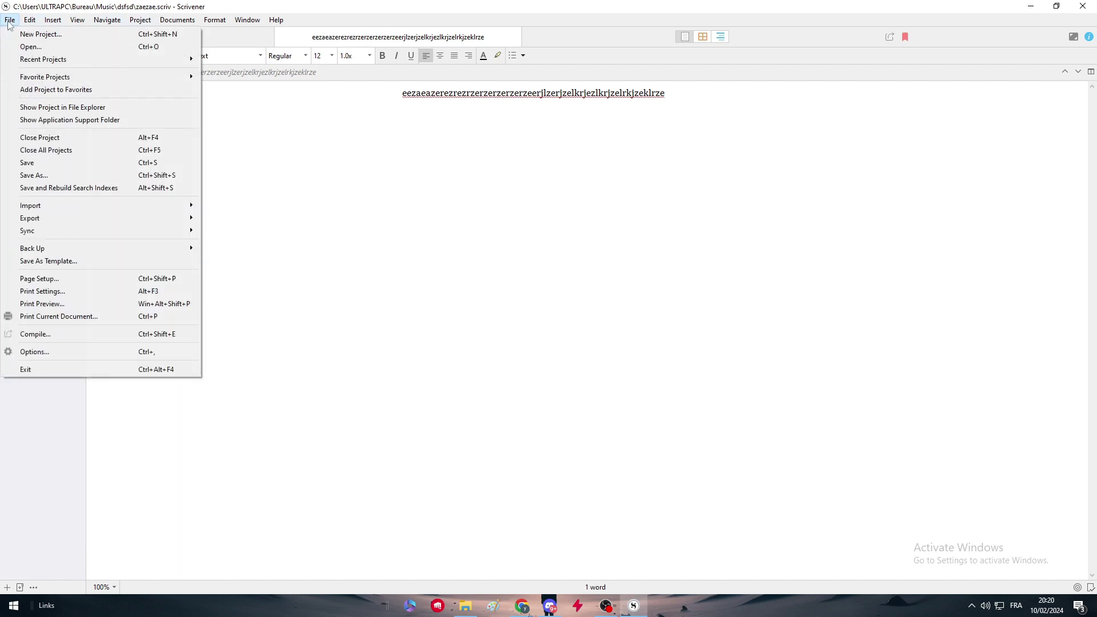
{"action": "mouse_move", "coordinate": [50, 232]}
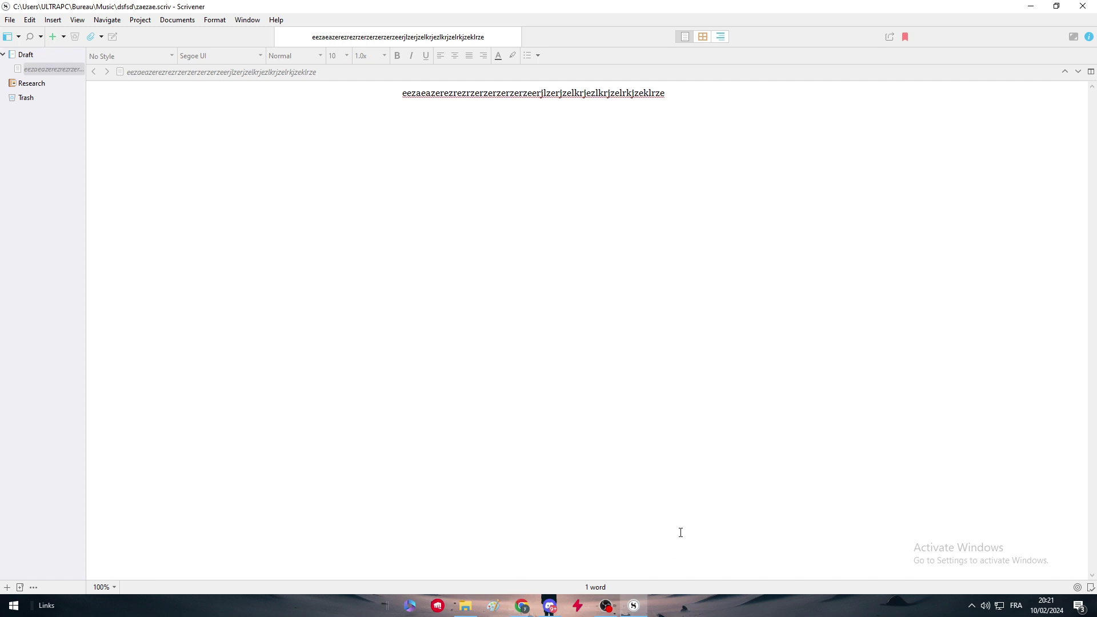
{"action": "left_click", "coordinate": [663, 529]}
{"action": "key", "text": "ctrl+a"}
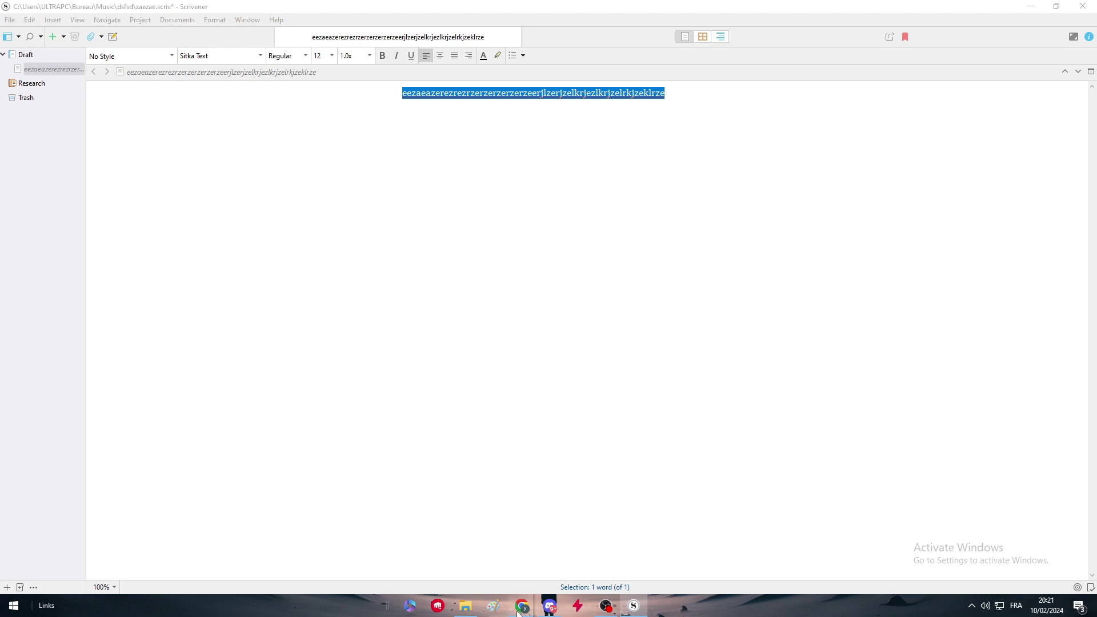
- Bring the browser forward and switch to the Files - Dropbox tab
{"action": "mouse_move", "coordinate": [523, 603]}
{"action": "left_click", "coordinate": [534, 580]}
{"action": "left_click", "coordinate": [235, 8]}
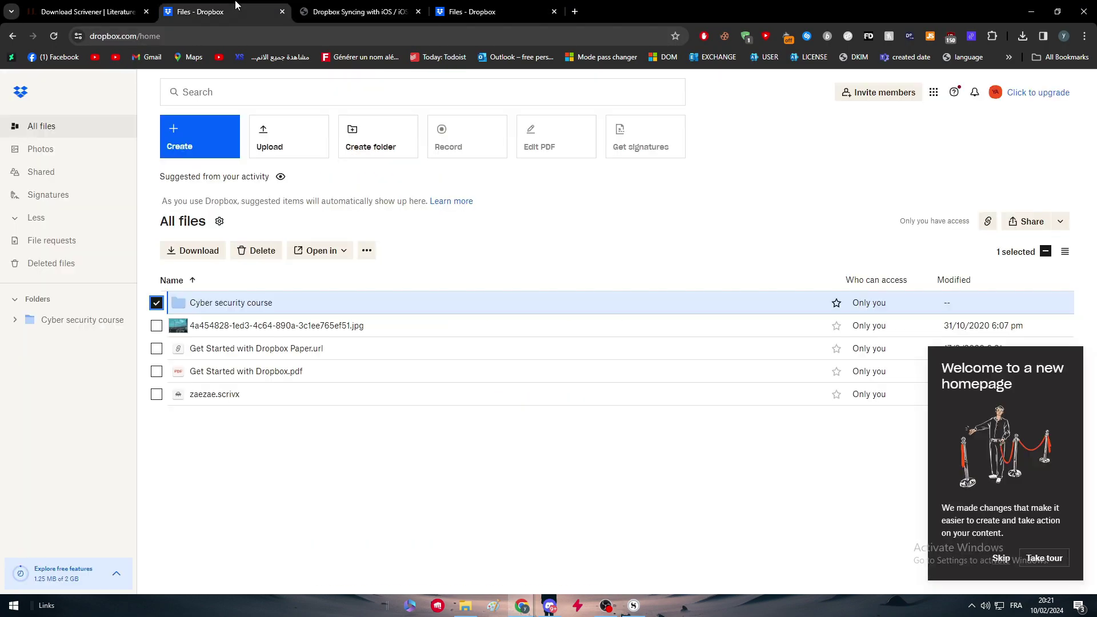
- Create a new folder named 'scrivener' next to Cyber security course
{"action": "left_click", "coordinate": [219, 137]}
{"action": "mouse_move", "coordinate": [224, 172]}
{"action": "left_click", "coordinate": [354, 177]}
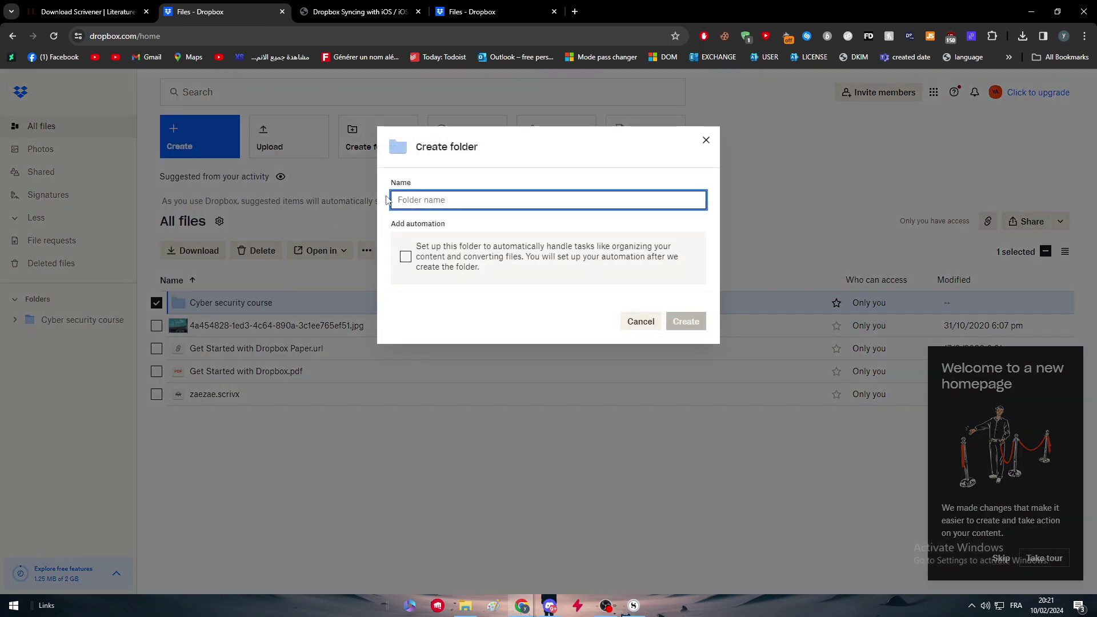
{"action": "type", "text": "scr"}
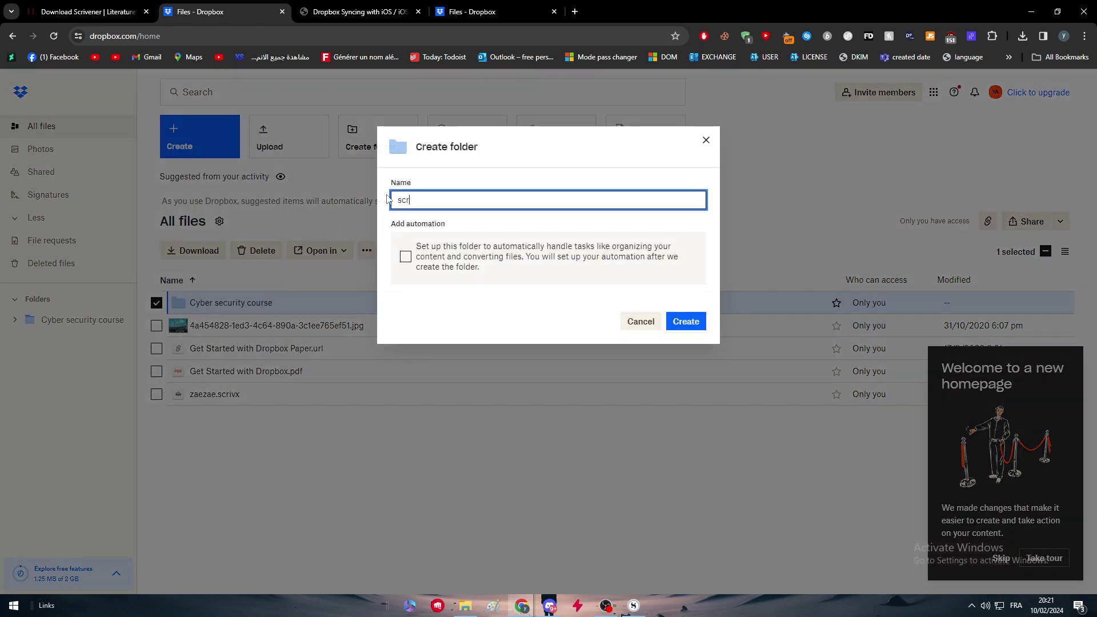
{"action": "type", "text": "ivener"}
{"action": "key", "text": "Return"}
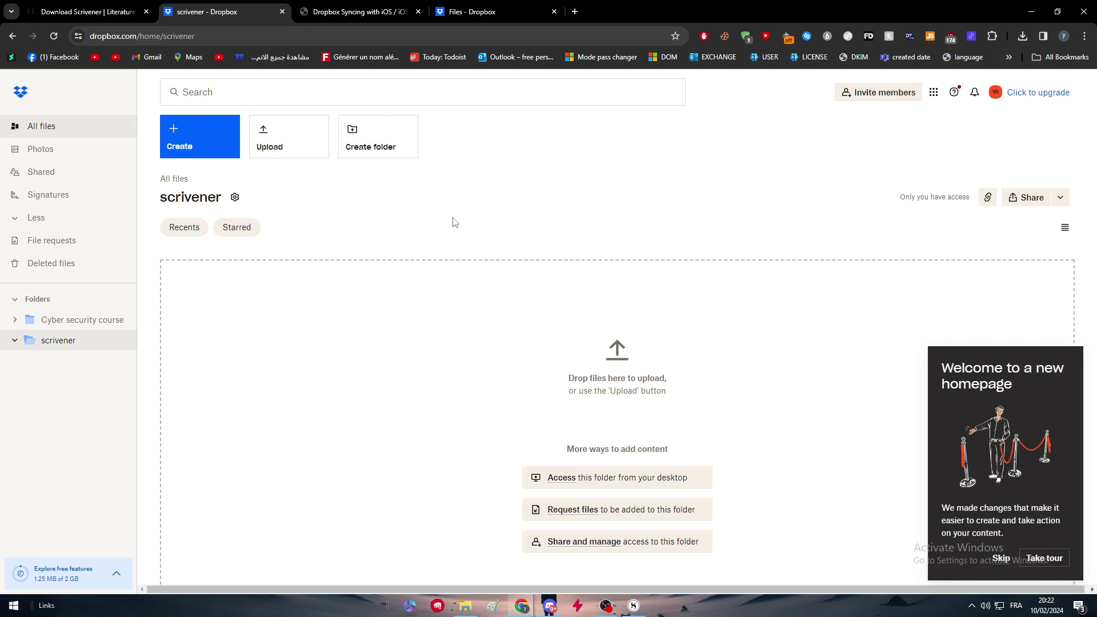
{"action": "left_click", "coordinate": [633, 606]}
{"action": "left_click", "coordinate": [636, 606]}
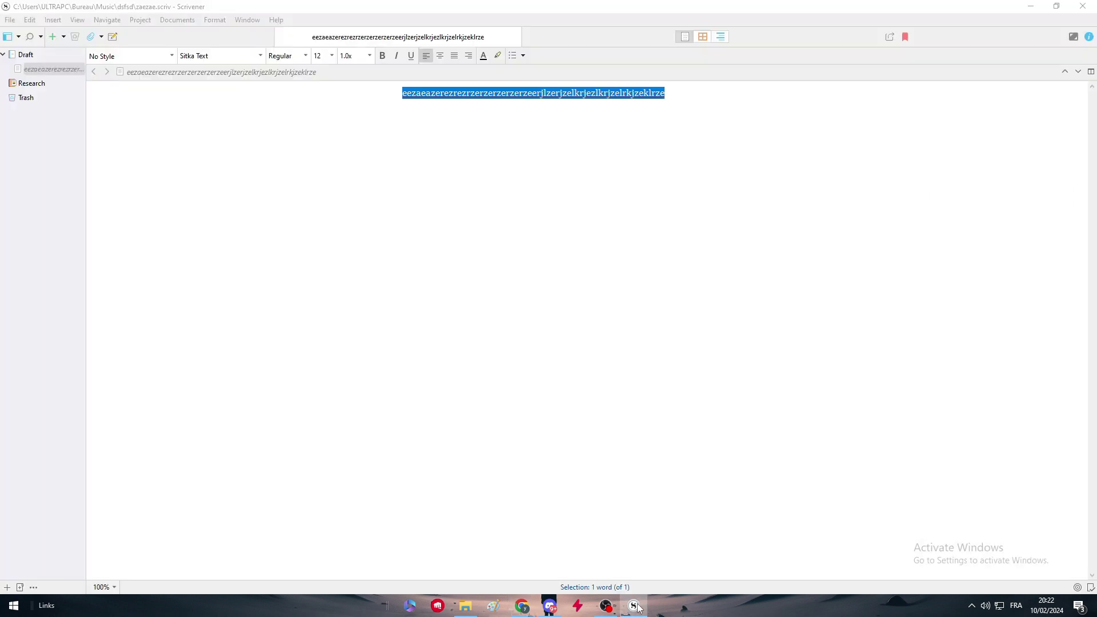